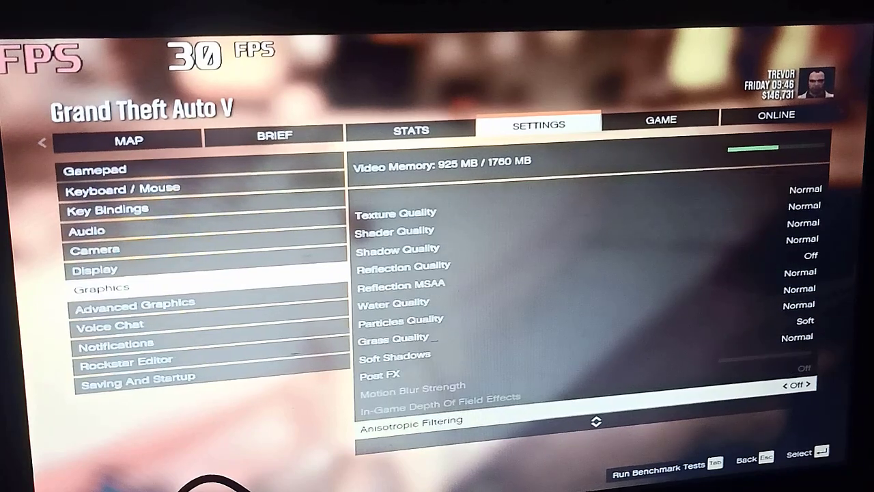
Turn on system protection for Local Disk (D:) in System Properties.
key("Down")
key("Down")
key("Down")
key("Up")
key("Up")
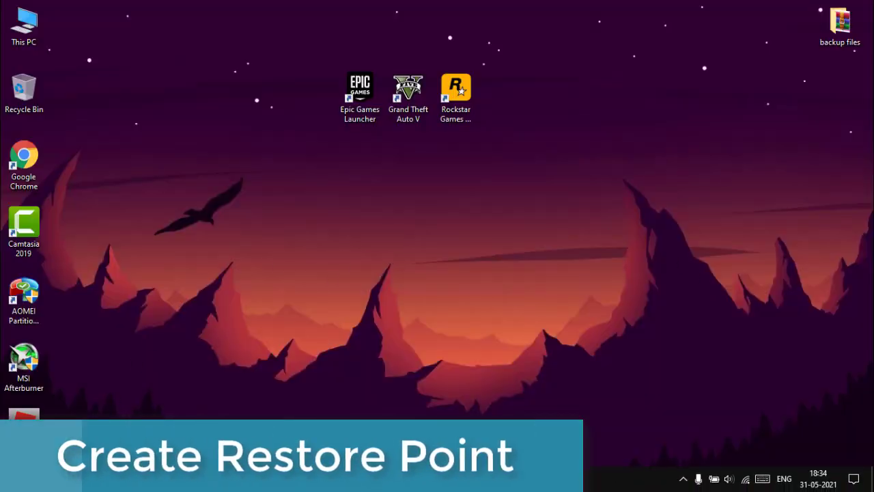
left_click(48, 480)
type("r")
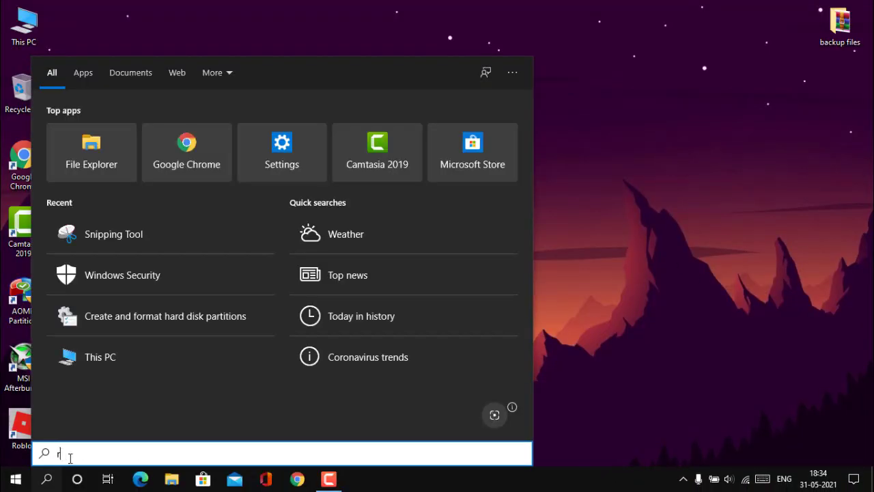
type("estor")
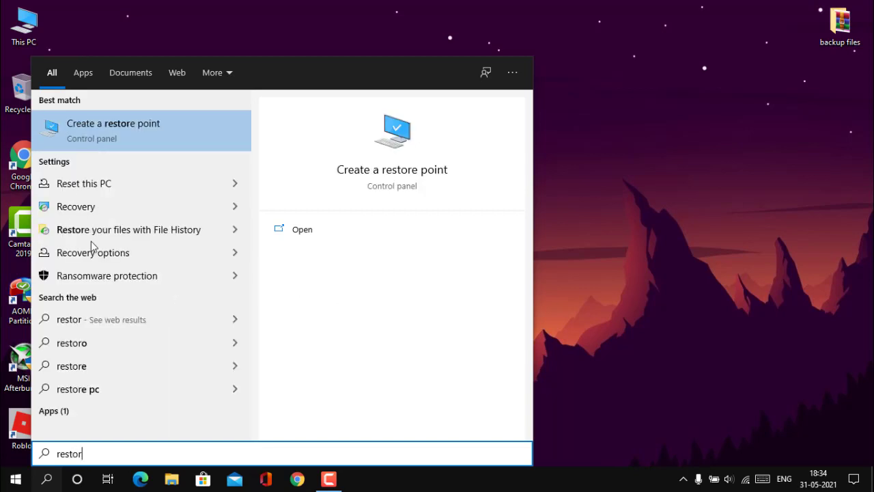
left_click(125, 130)
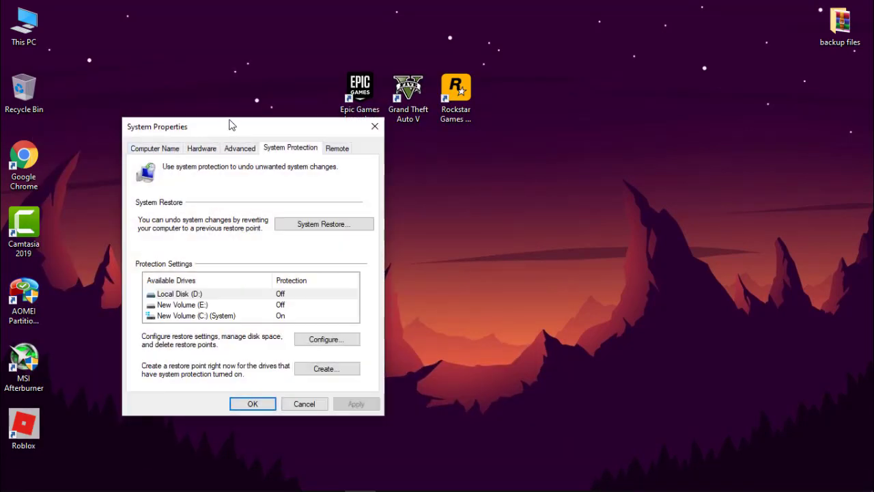
left_click(192, 243)
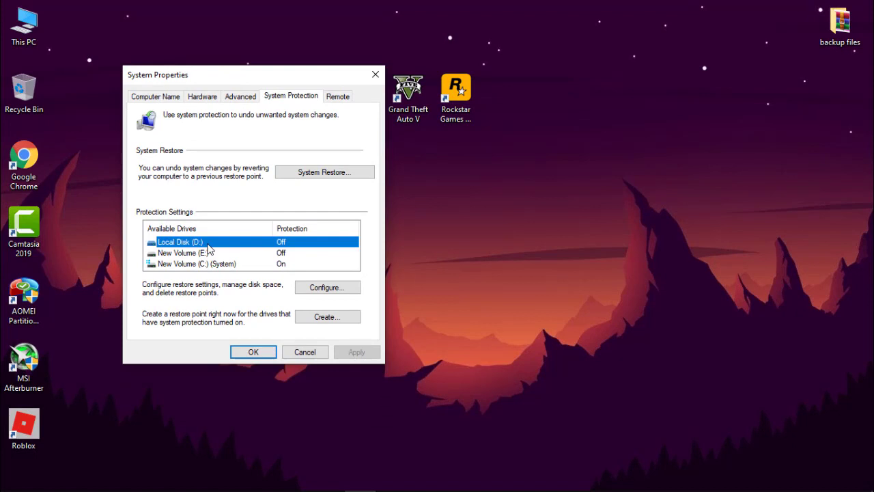
left_click(311, 289)
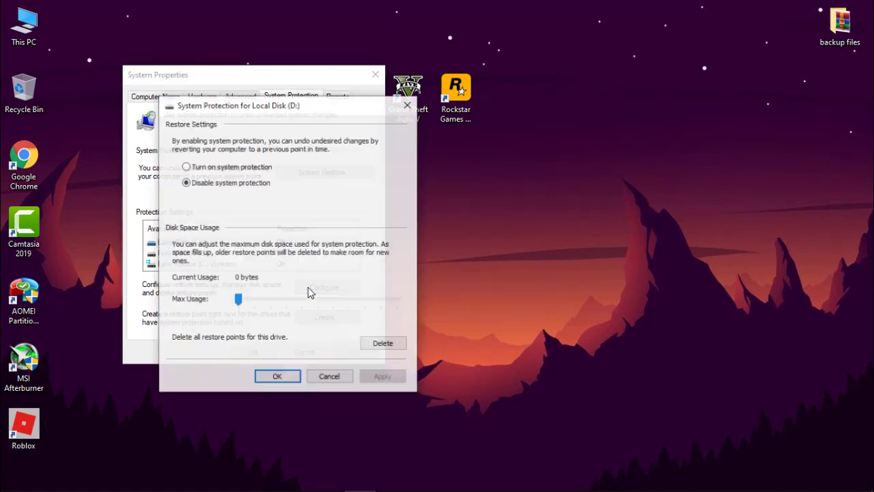
left_click(218, 166)
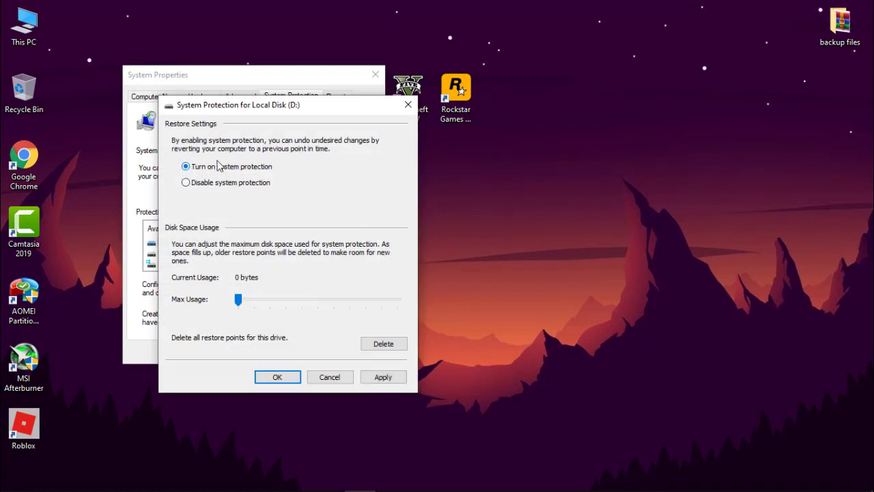
left_click(379, 376)
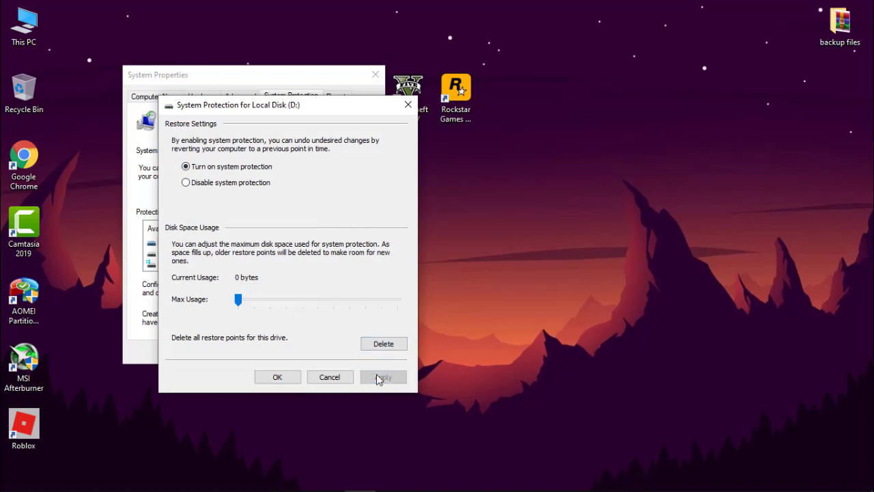
left_click(277, 377)
Create a restore point named 'backup'.
left_click(308, 319)
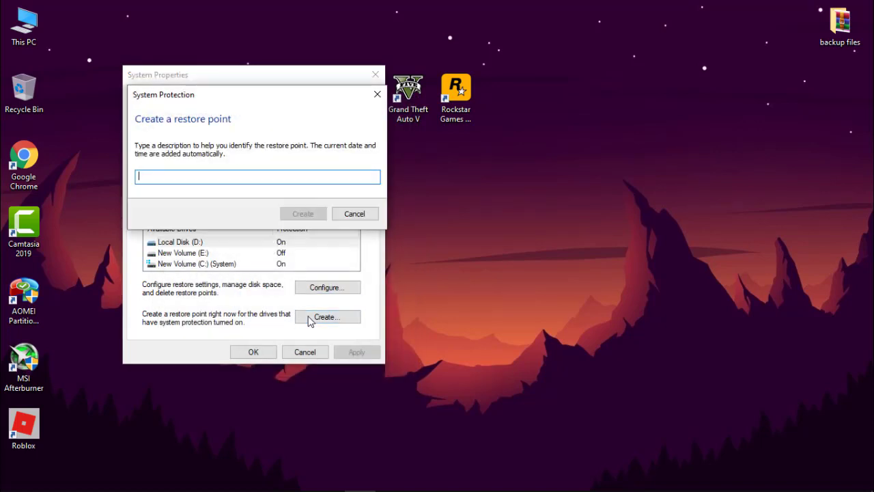
type("backup")
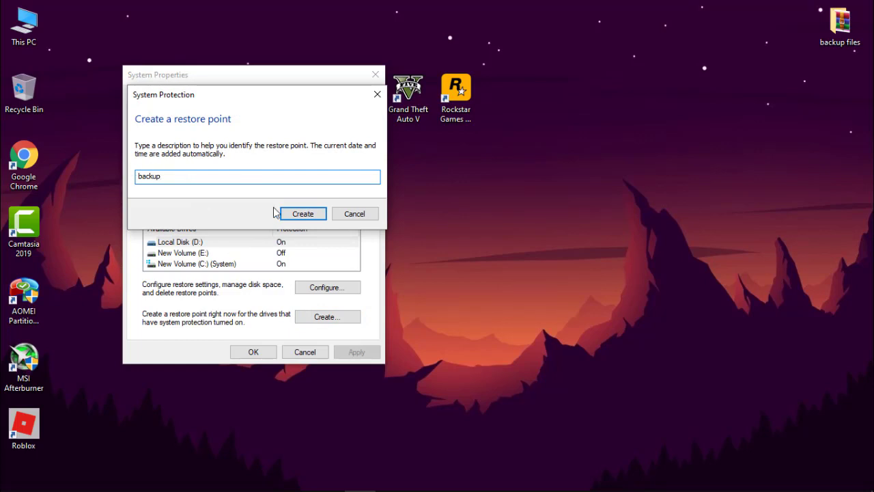
left_click(296, 213)
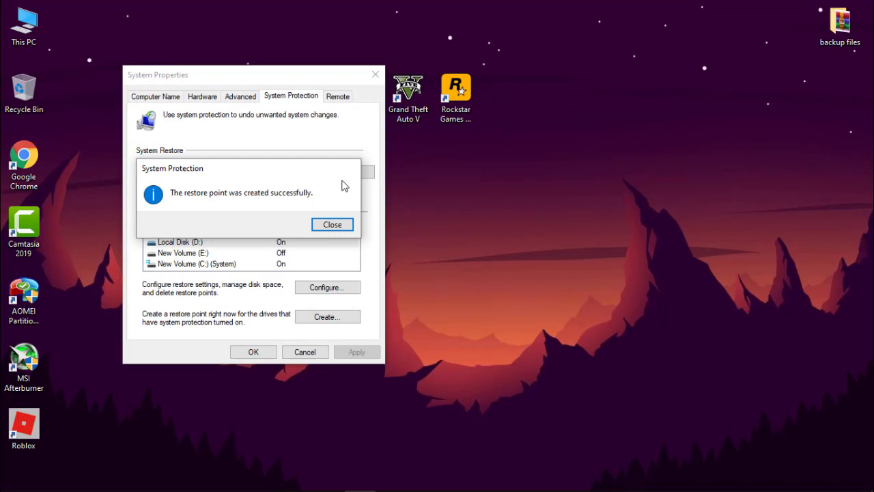
left_click(348, 224)
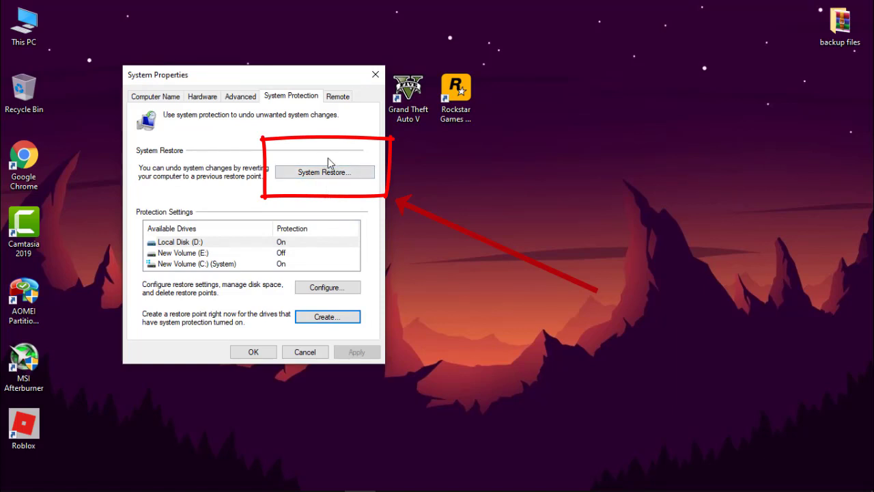
Close System Properties and open the Intel graphics settings from the desktop menu.
left_click(254, 353)
right_click(507, 178)
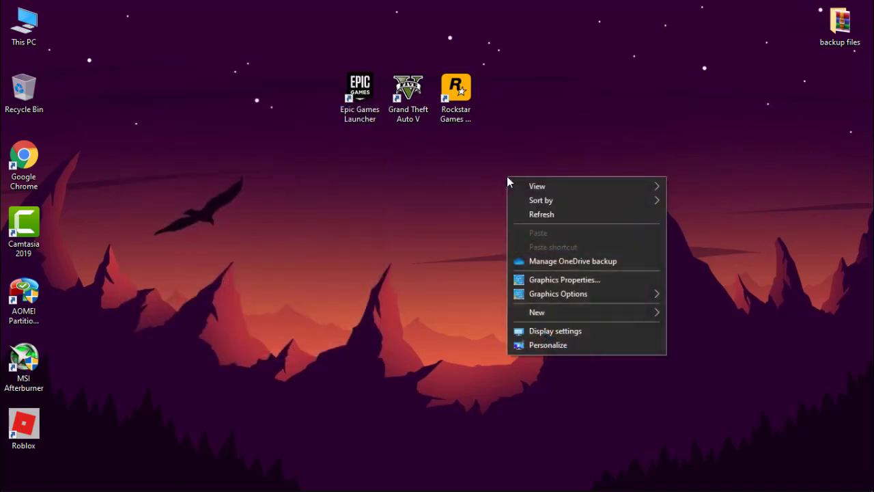
left_click(547, 281)
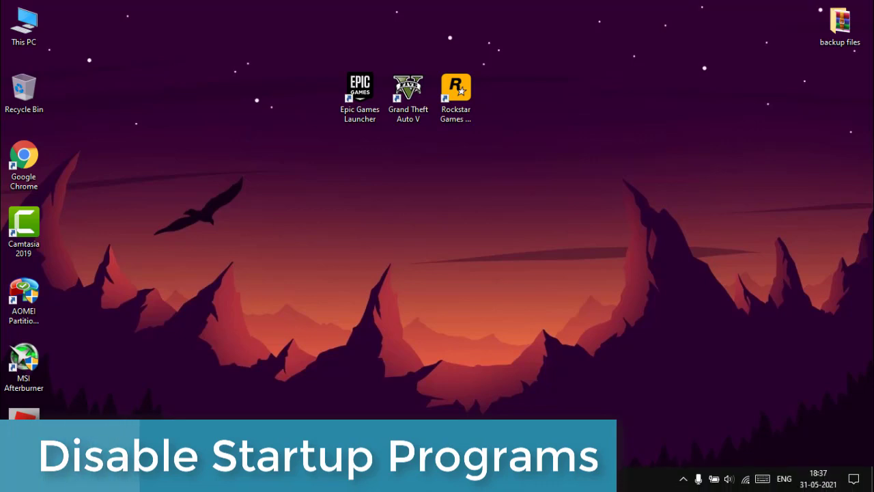
In Task Manager's Startup list, disable Google Chrome, Microsoft OneDrive and Skype.
right_click(563, 474)
left_click(586, 417)
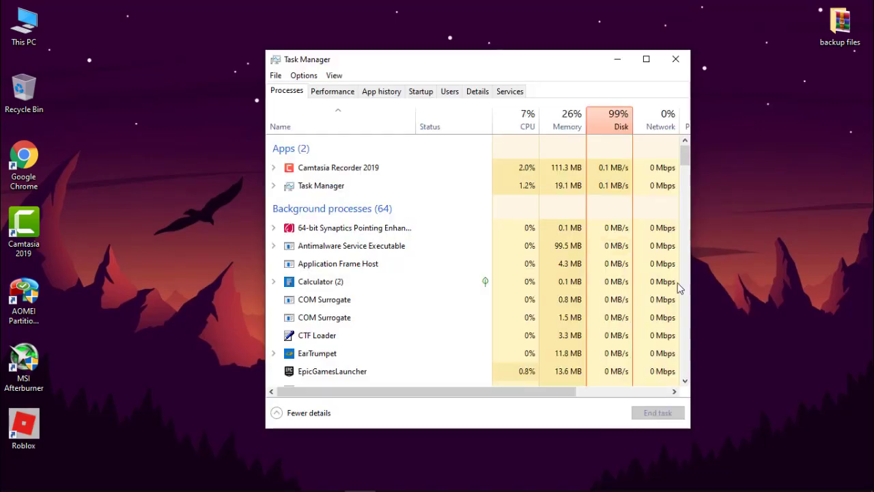
left_click(422, 93)
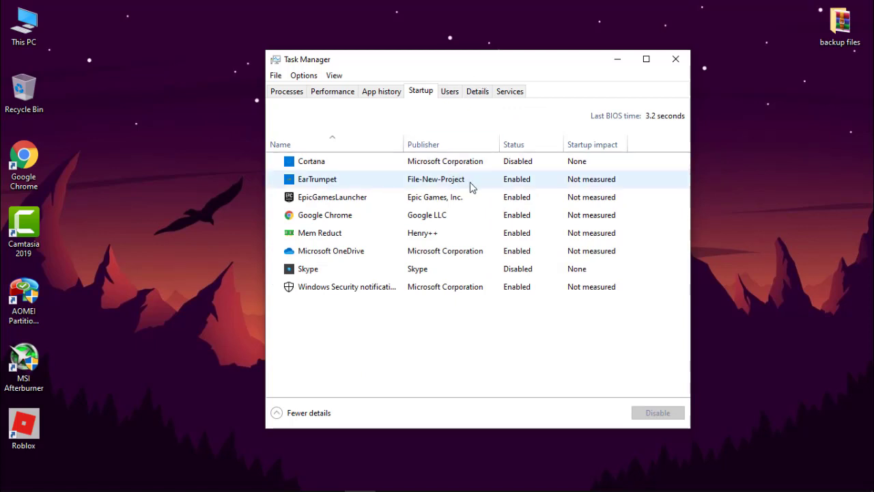
right_click(440, 217)
left_click(472, 225)
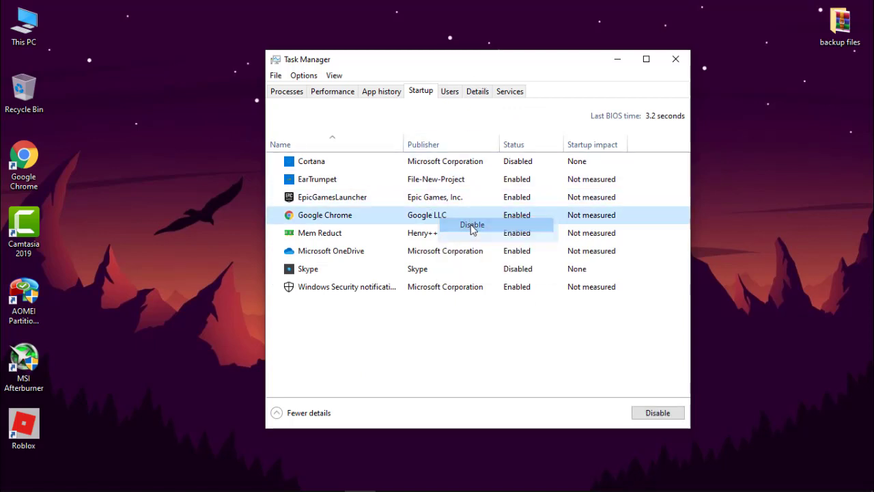
right_click(439, 250)
left_click(472, 258)
right_click(438, 271)
left_click(470, 277)
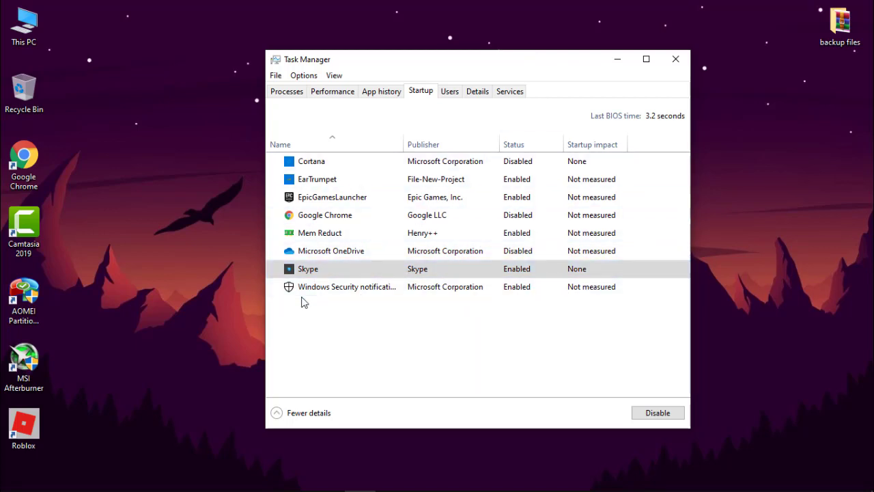
right_click(488, 271)
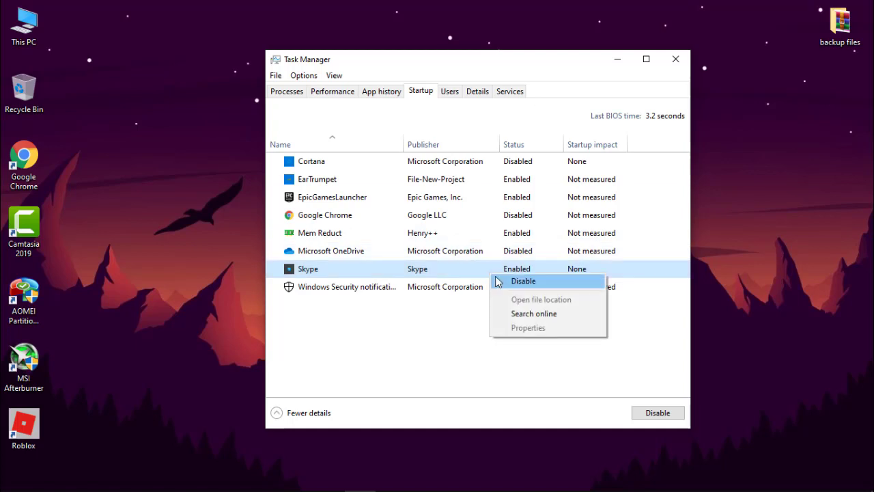
left_click(503, 280)
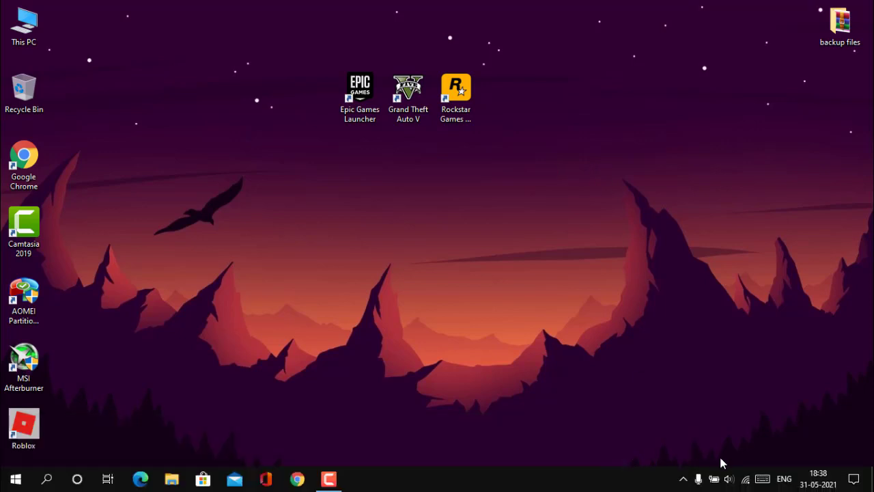
From the battery icon's Power Options, create a plan named 'high performance' based on High performance.
right_click(715, 480)
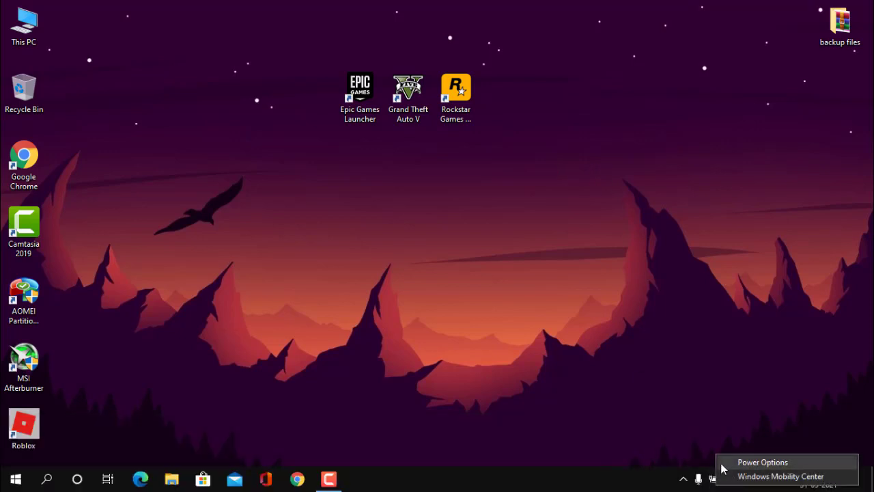
left_click(724, 467)
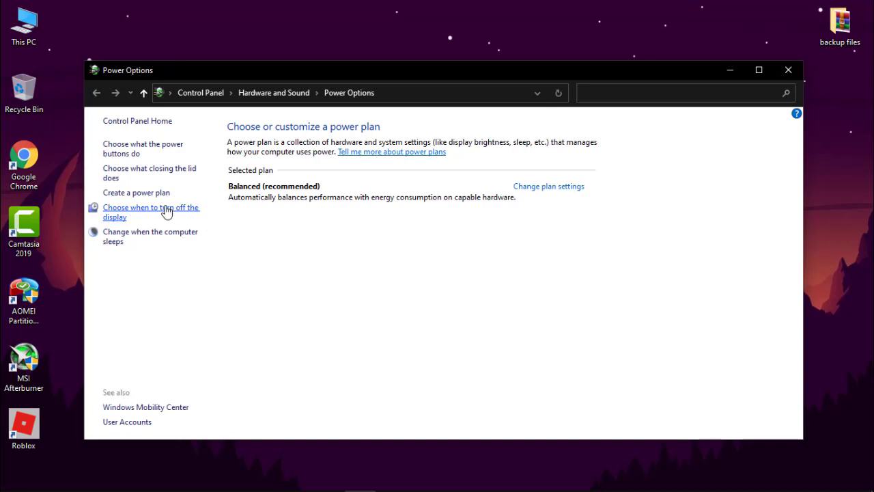
left_click(145, 194)
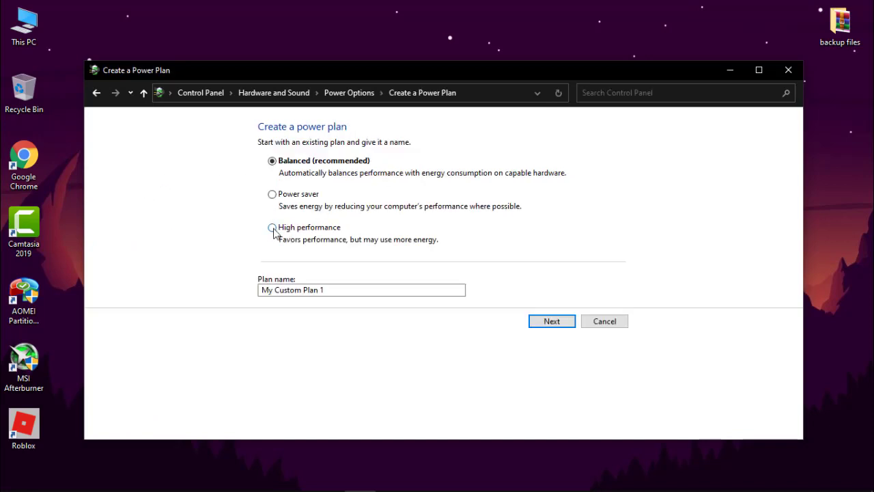
left_click(291, 291)
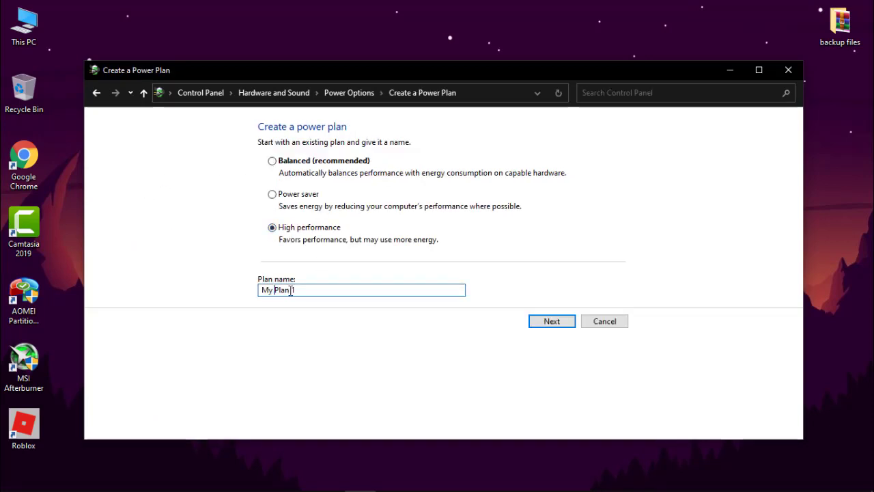
type("high performance")
left_click(552, 321)
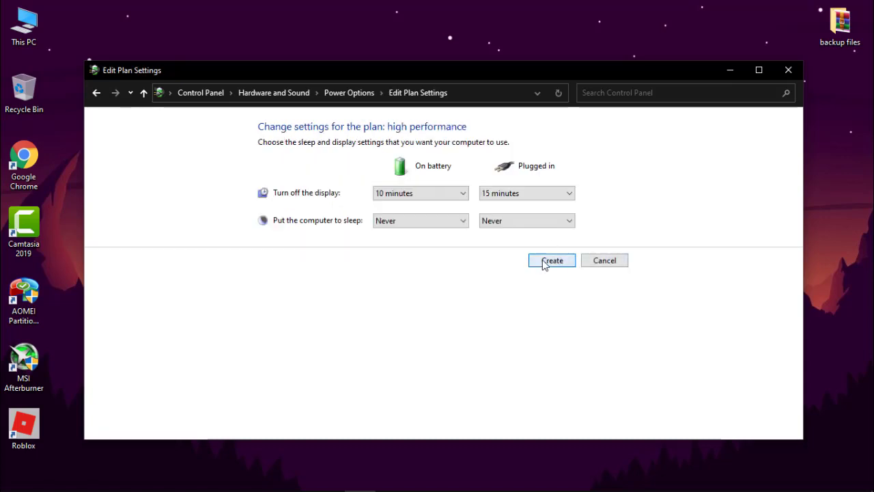
left_click(542, 262)
Turn off Xbox Game Bar in the Gaming section of Settings.
left_click(788, 70)
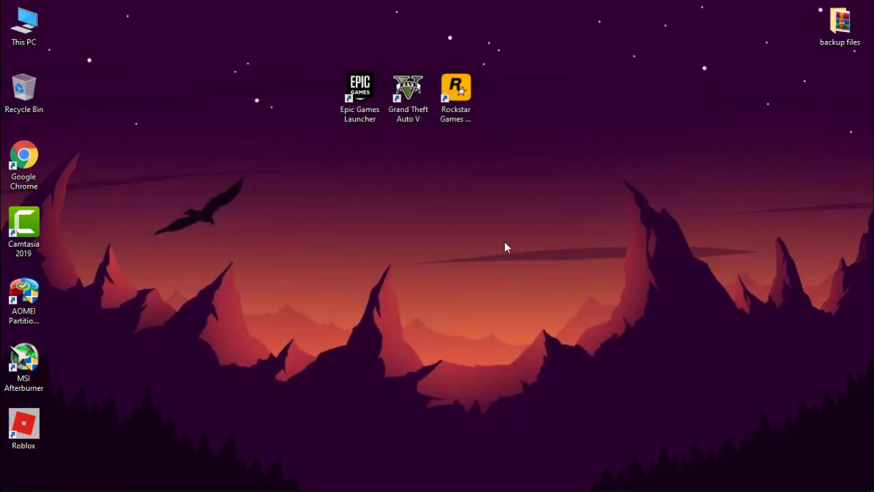
left_click(14, 480)
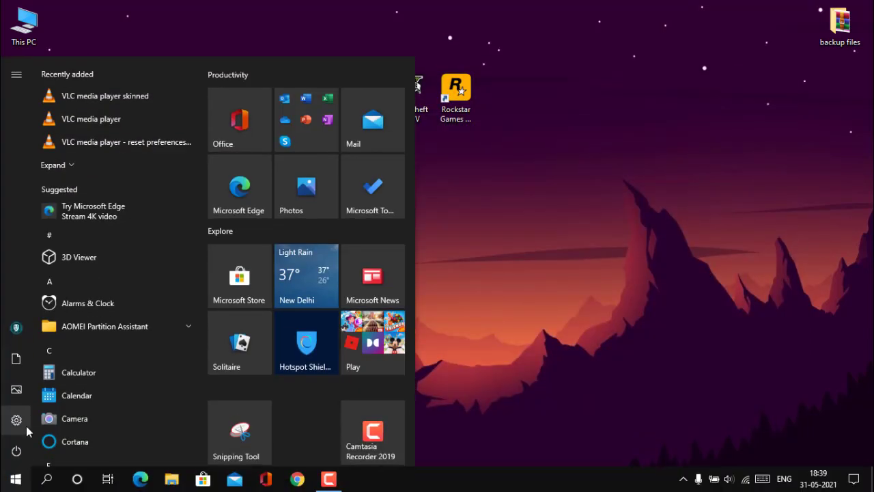
left_click(20, 419)
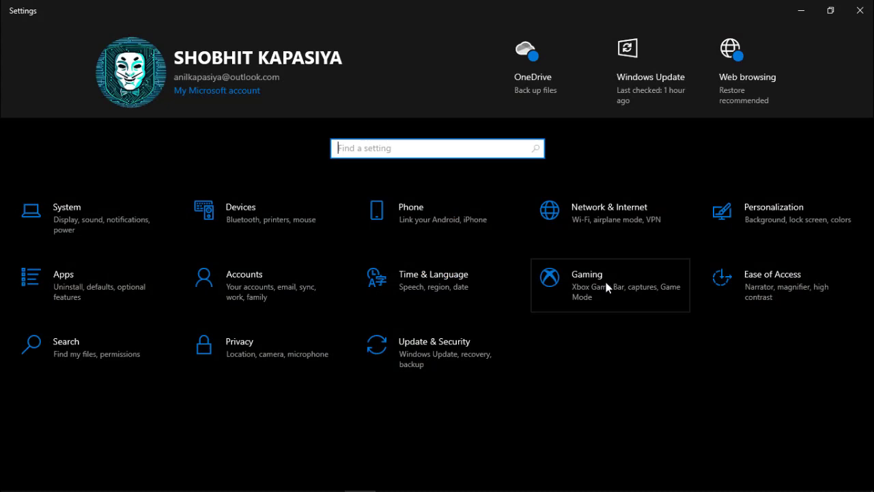
left_click(613, 282)
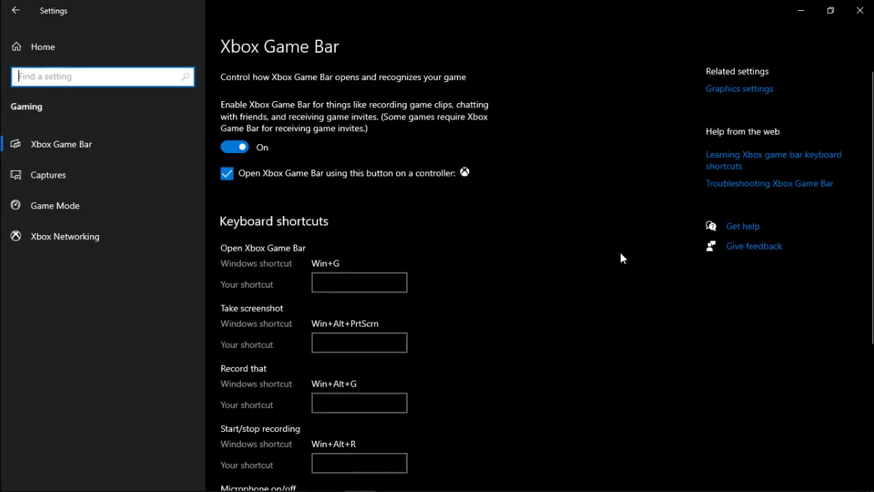
left_click(242, 147)
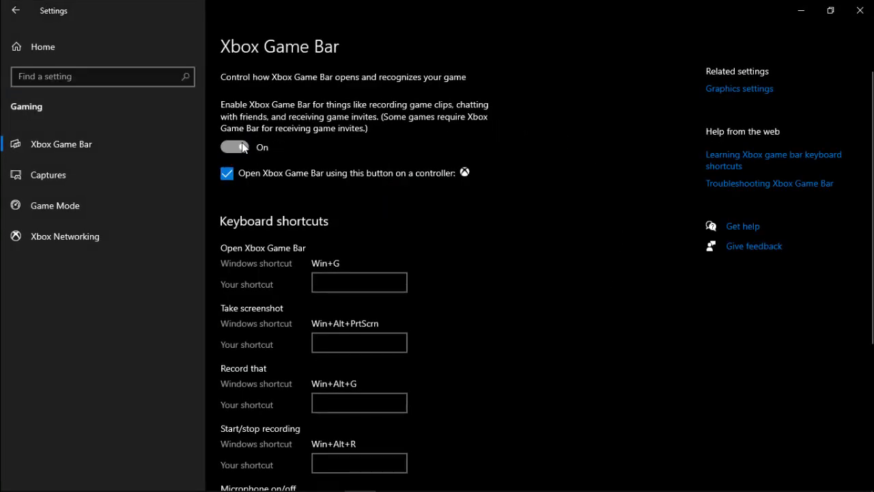
Add C:\Program Files\Epic Games\GTAV\GTA5.exe to the graphics preference list.
left_click(48, 207)
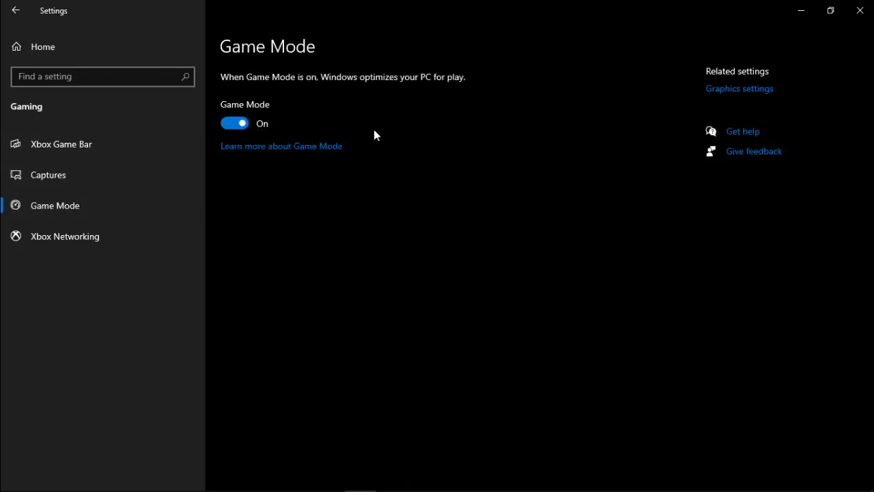
left_click(733, 96)
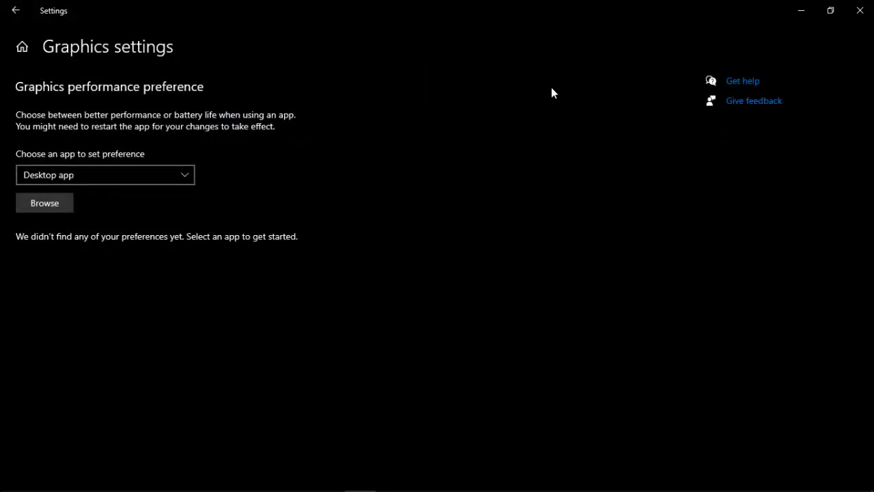
left_click(62, 203)
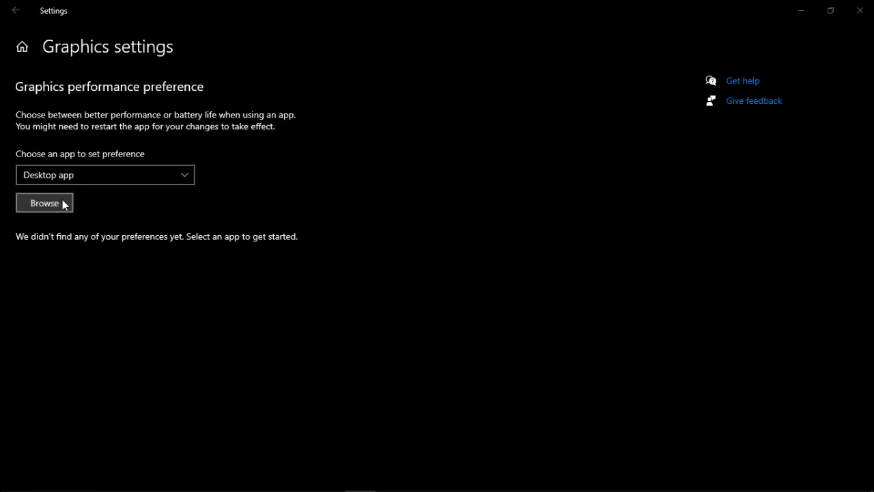
scroll(103, 180, "down", 1)
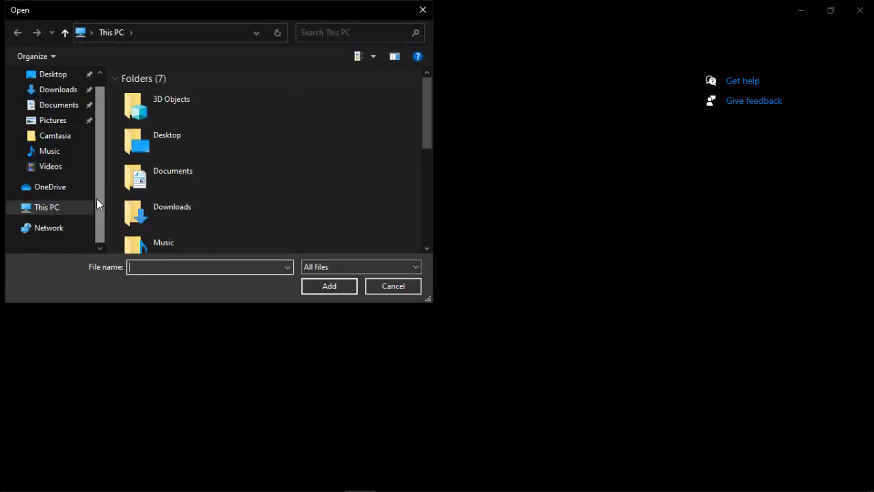
left_click_drag(421, 124, 430, 205)
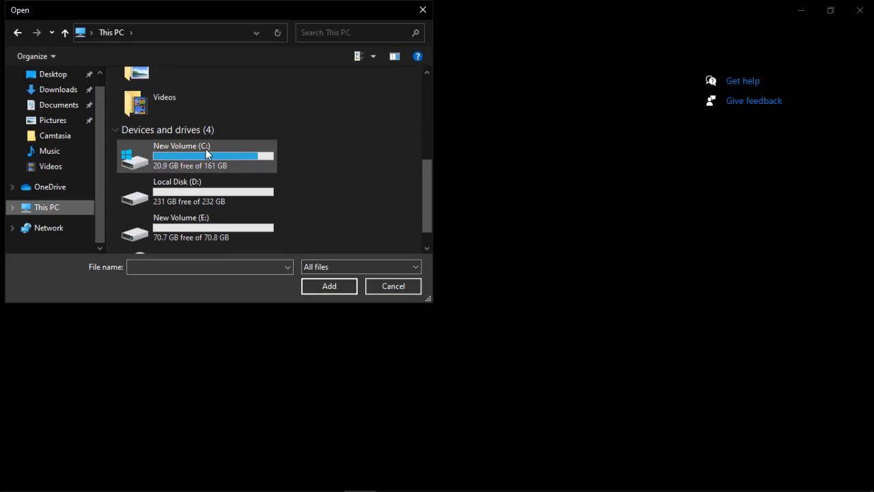
double_click(205, 148)
double_click(156, 119)
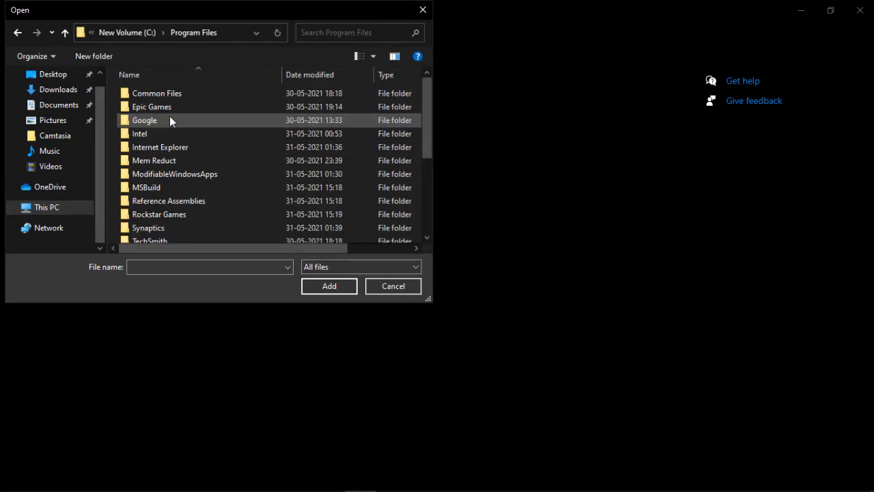
double_click(172, 109)
double_click(177, 95)
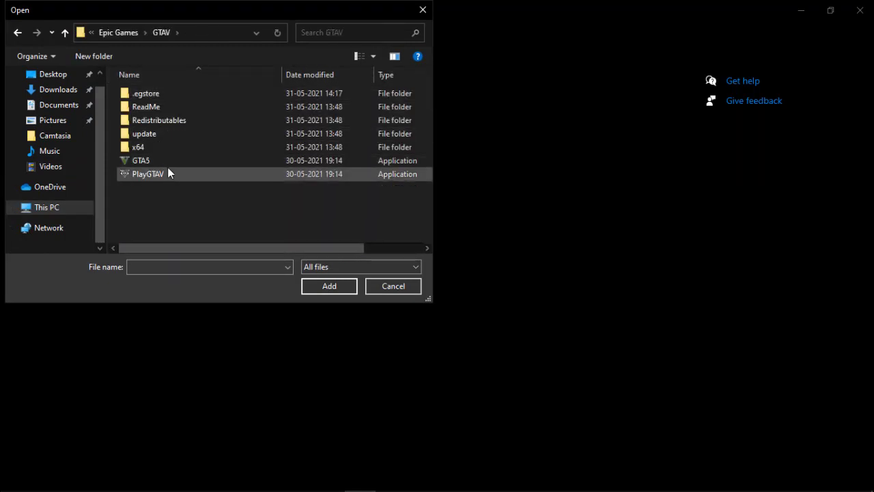
left_click(145, 162)
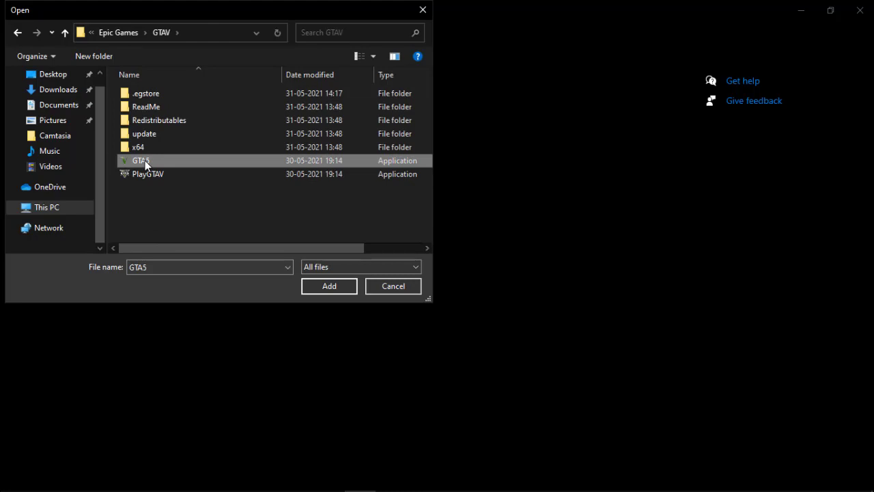
left_click(335, 285)
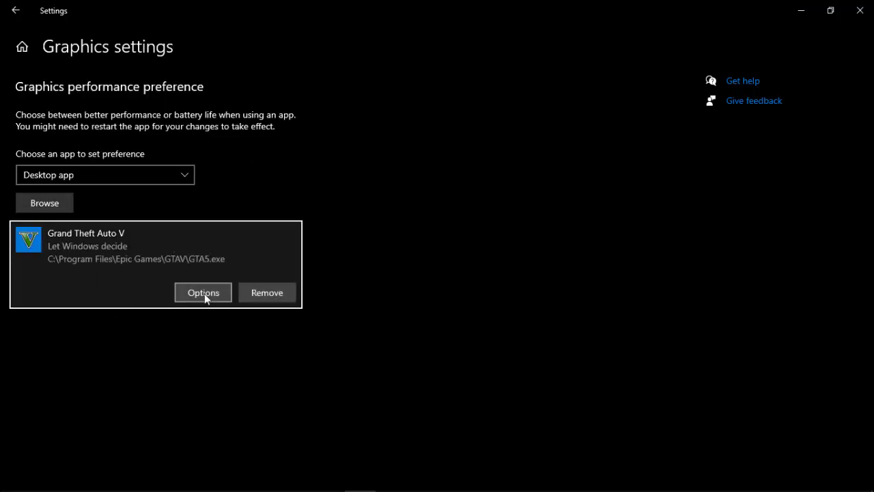
Set Grand Theft Auto V's graphics preference to High performance and save.
left_click(197, 295)
left_click(333, 283)
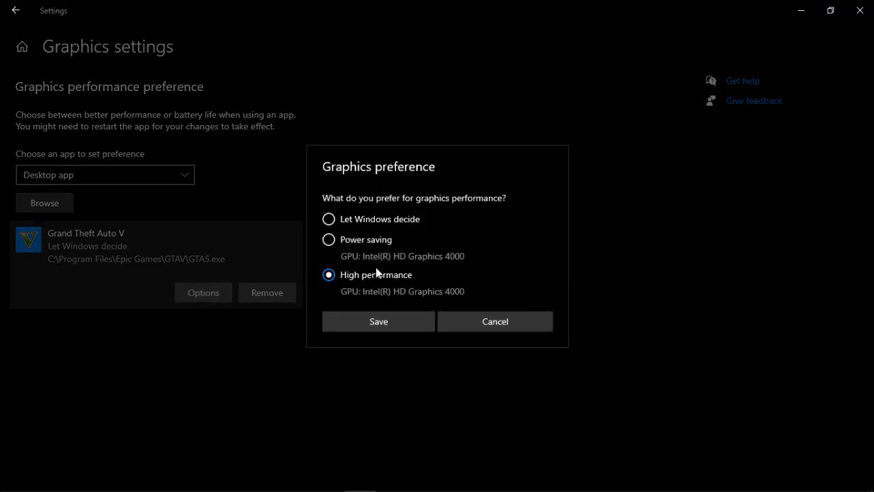
left_click(399, 320)
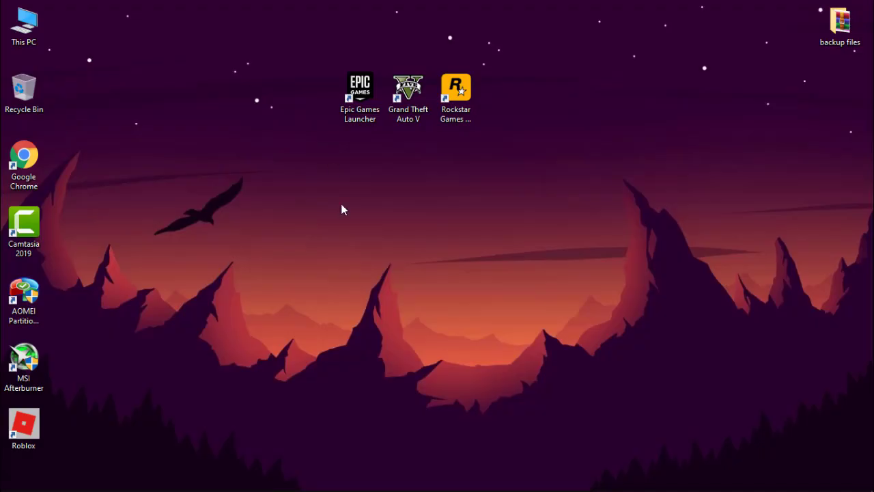
Run Disk Cleanup from New Volume (C:) Properties and permanently delete the checked files.
double_click(43, 23)
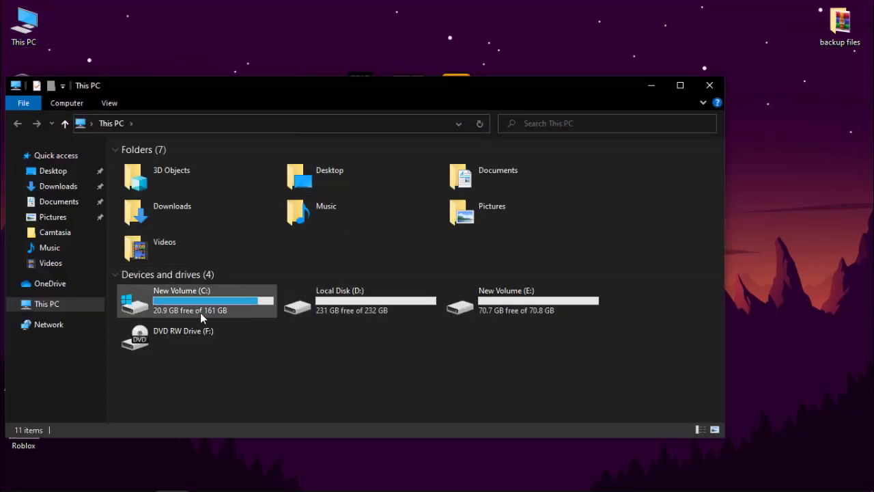
left_click(180, 309)
right_click(180, 310)
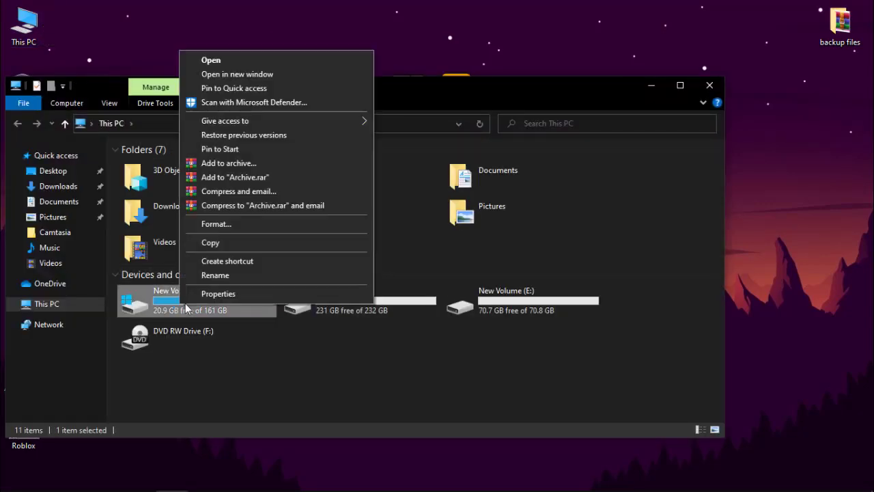
left_click(224, 299)
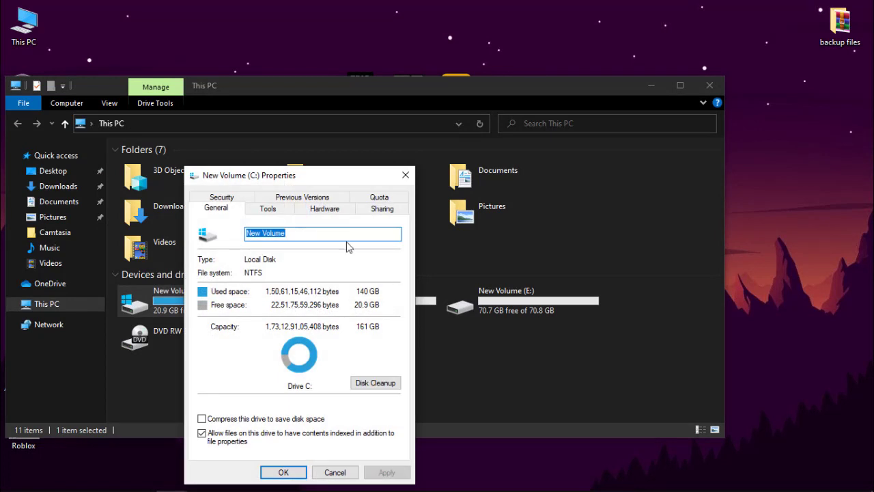
left_click(369, 383)
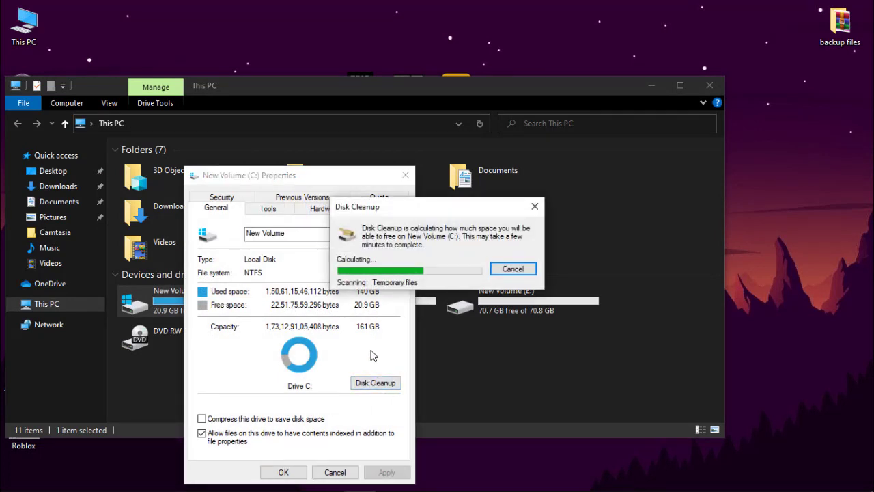
scroll(157, 146, "down", 1)
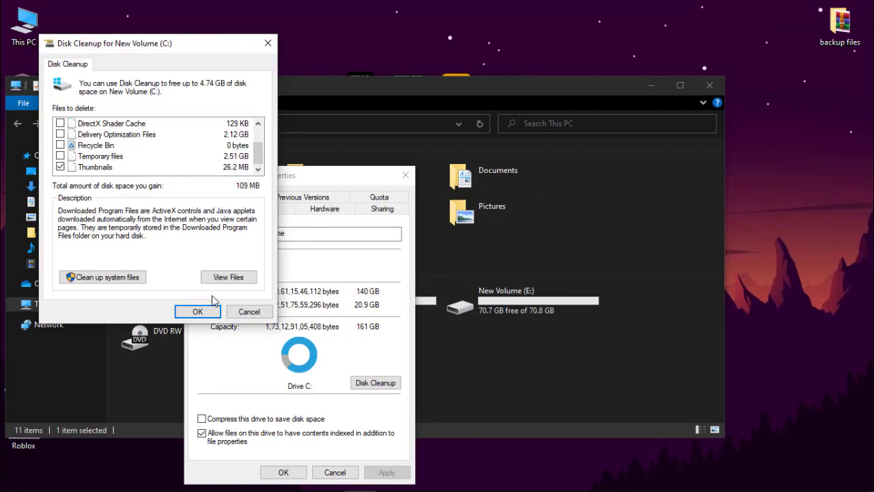
left_click(198, 312)
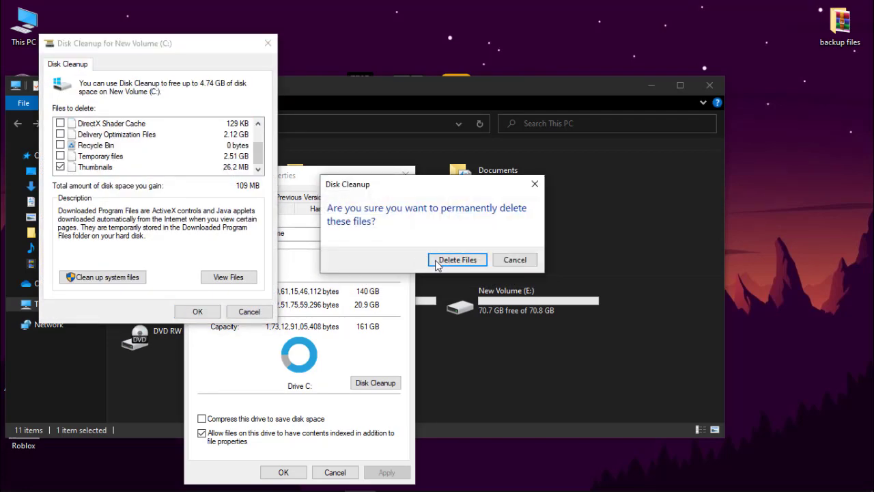
left_click(438, 264)
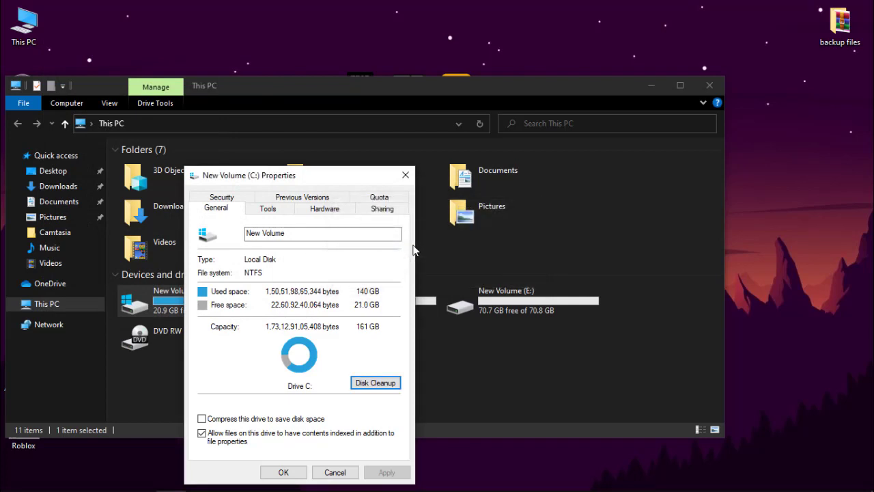
Optimize New Volume (C:) from the Tools tab of its Properties.
left_click(290, 212)
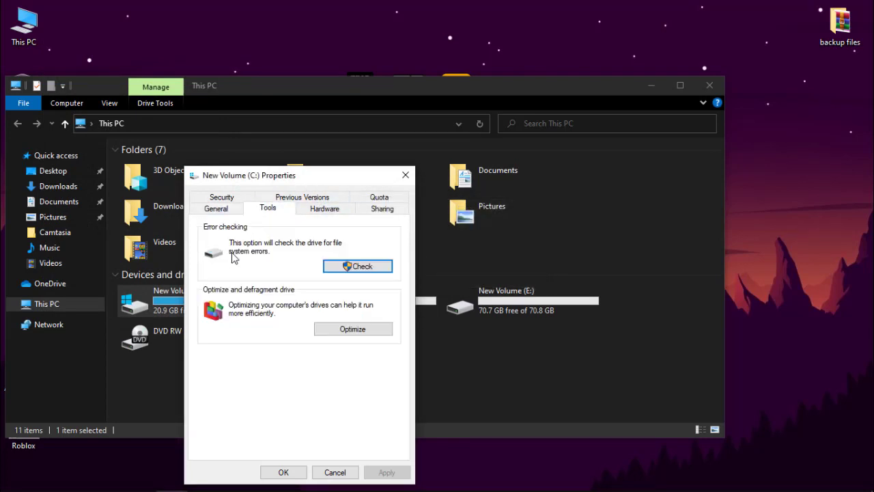
left_click(345, 326)
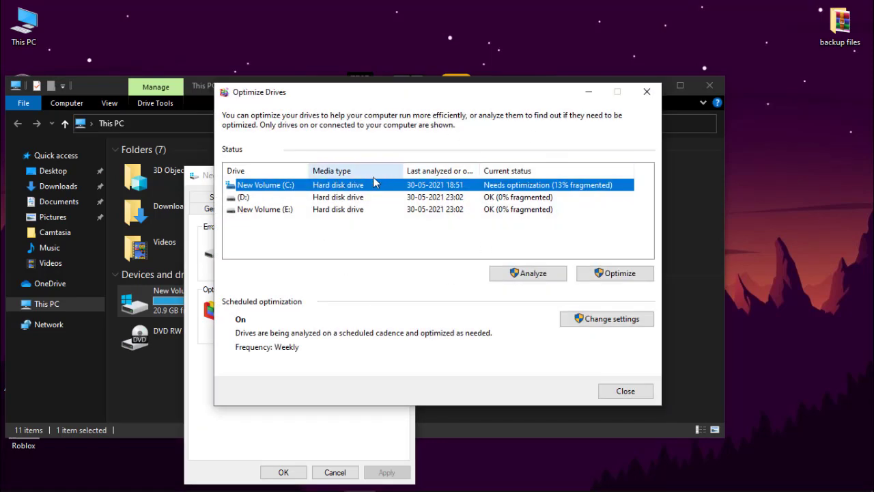
left_click(618, 273)
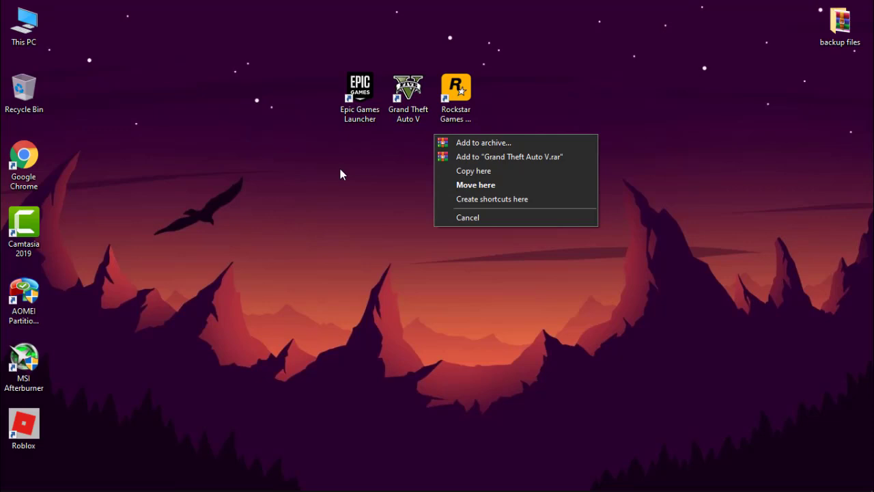
Refresh the desktop and reach Performance Options via This PC's advanced system settings.
right_click(309, 179)
left_click(343, 214)
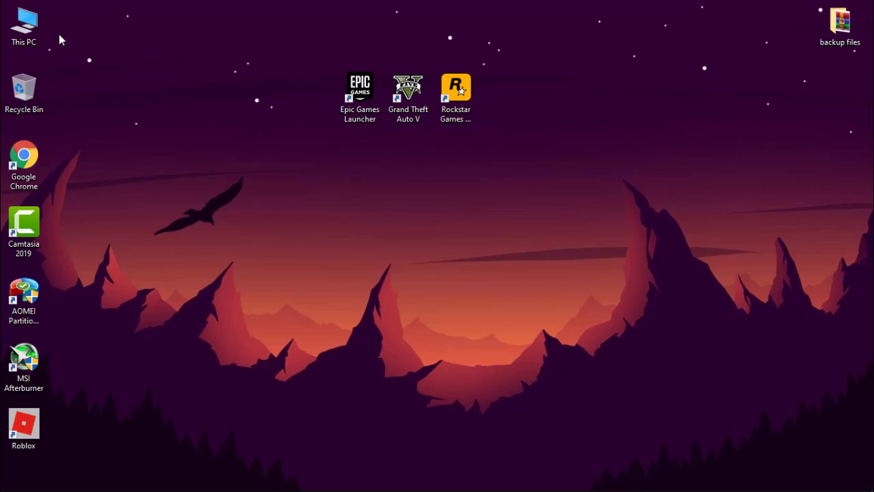
right_click(33, 34)
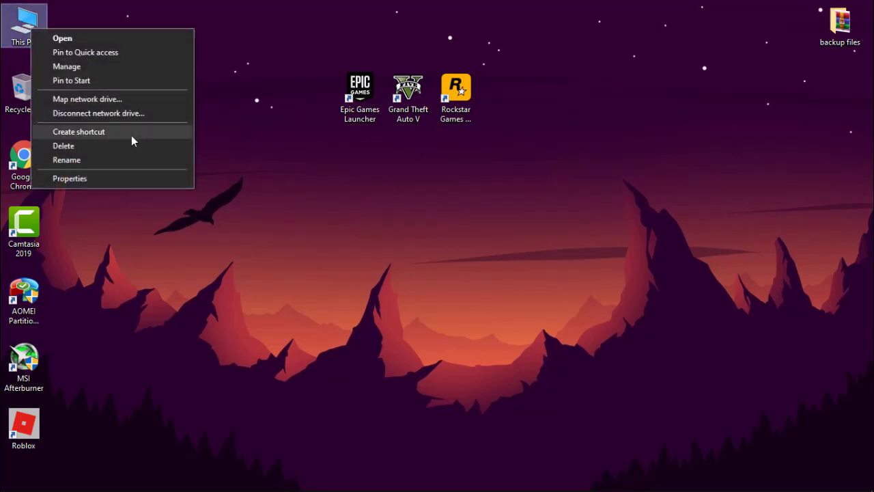
left_click(114, 179)
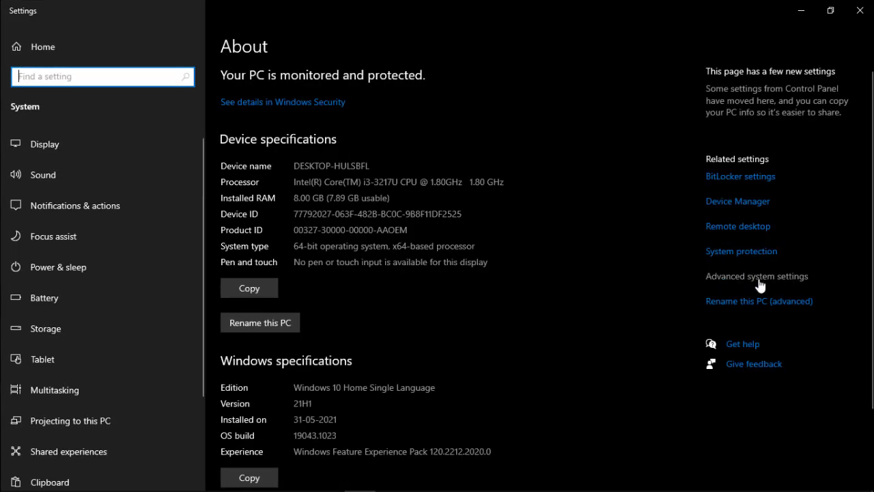
left_click(751, 277)
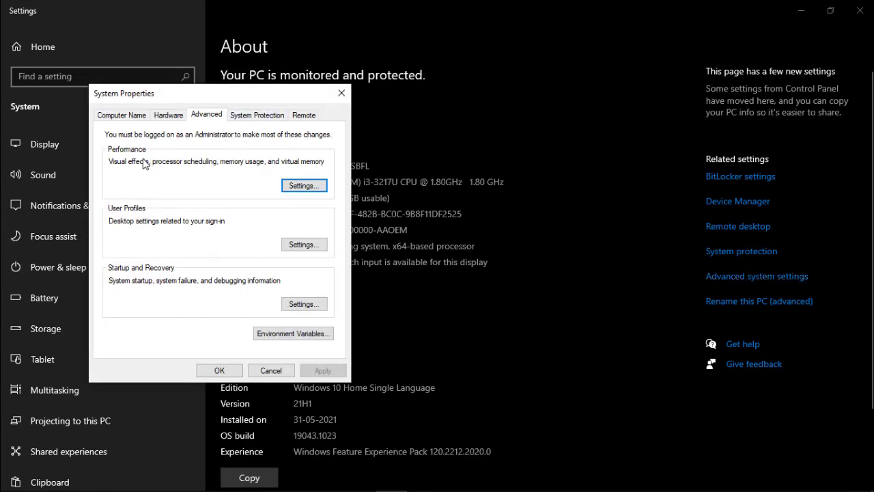
left_click(304, 185)
Choose Adjust for best performance, re-check thumbnails and smooth screen-font edges, and apply.
left_click_drag(183, 116, 245, 70)
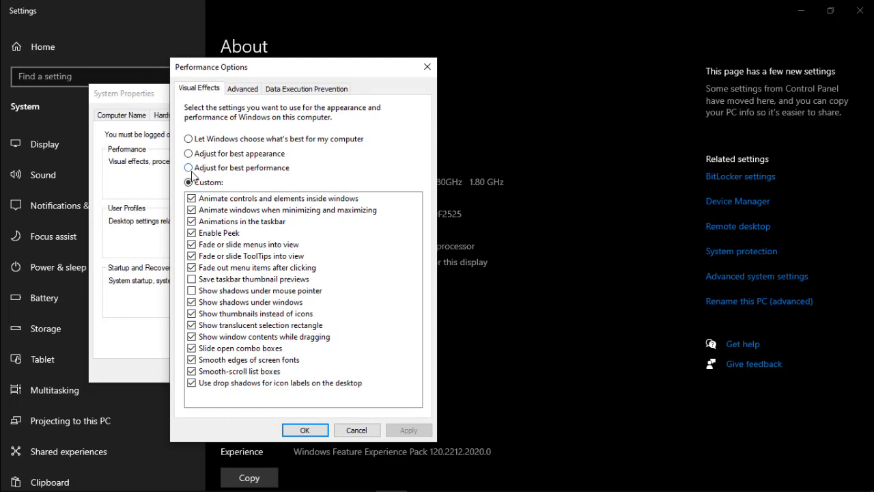
left_click(189, 167)
left_click(189, 182)
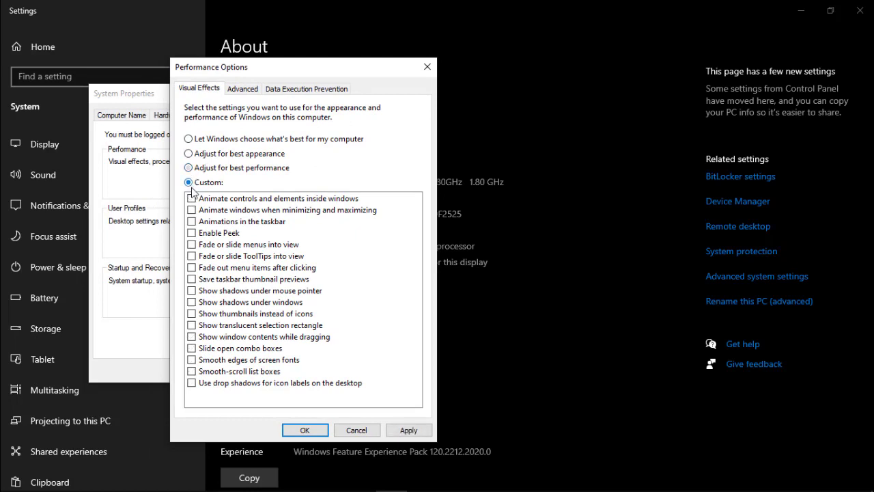
left_click(192, 315)
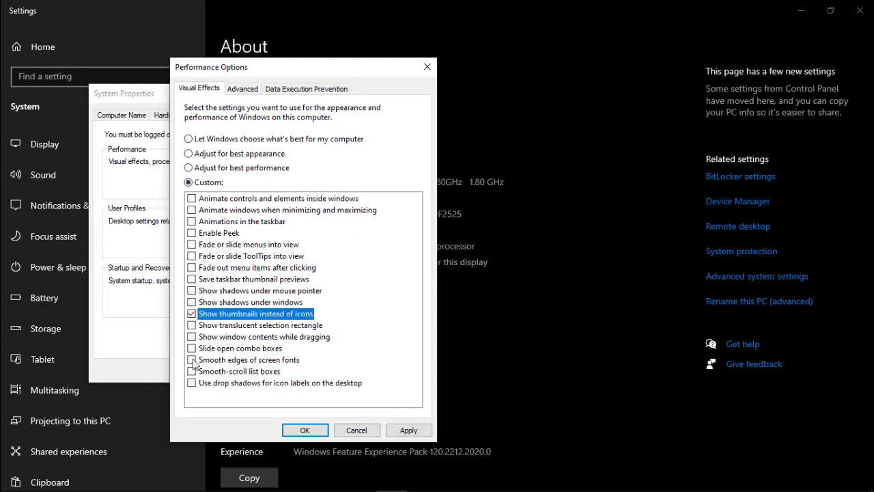
left_click(192, 361)
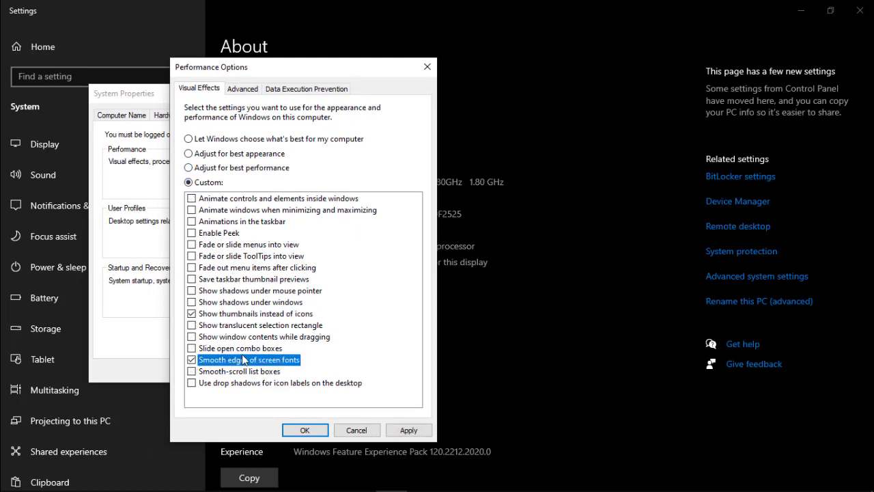
left_click(408, 430)
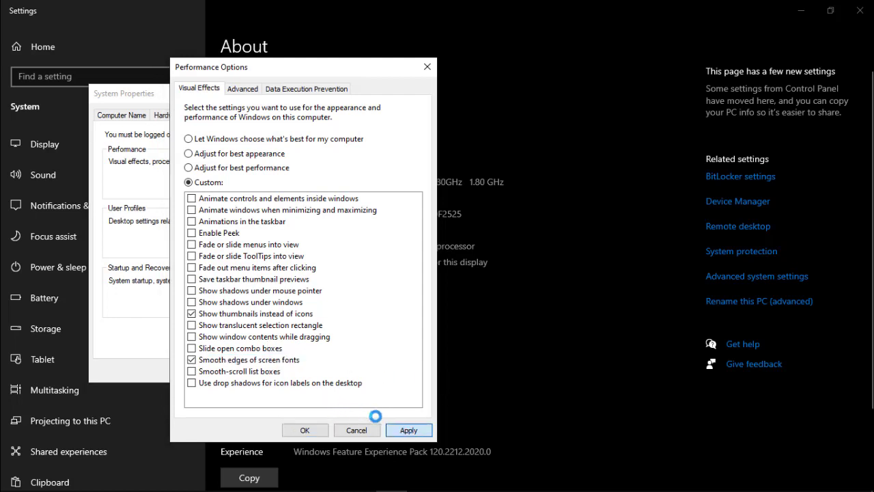
left_click(304, 429)
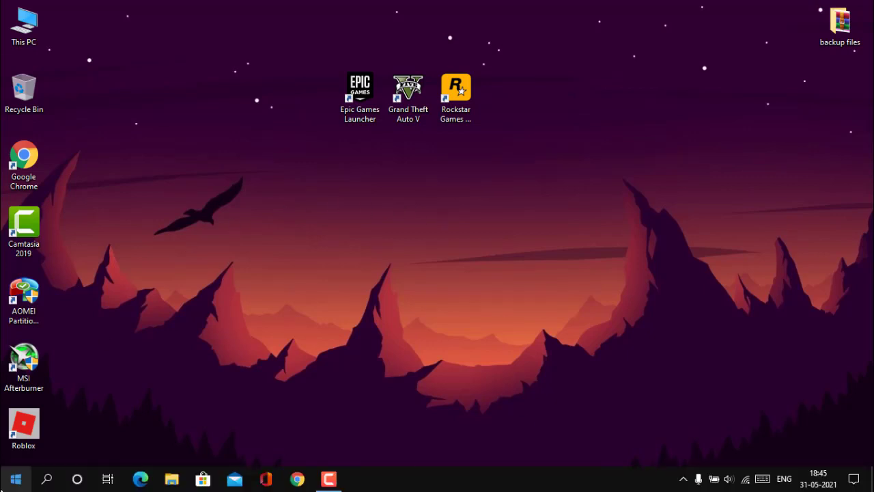
Refresh the desktop and launch Windows Settings from the Start menu.
left_click(15, 479)
left_click(491, 200)
left_click(15, 479)
left_click(527, 249)
right_click(530, 244)
left_click(558, 277)
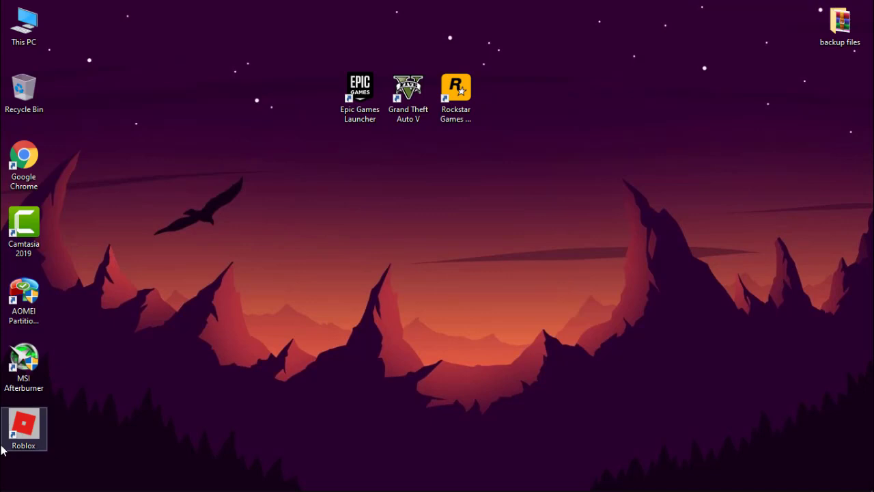
left_click(15, 478)
left_click(649, 196)
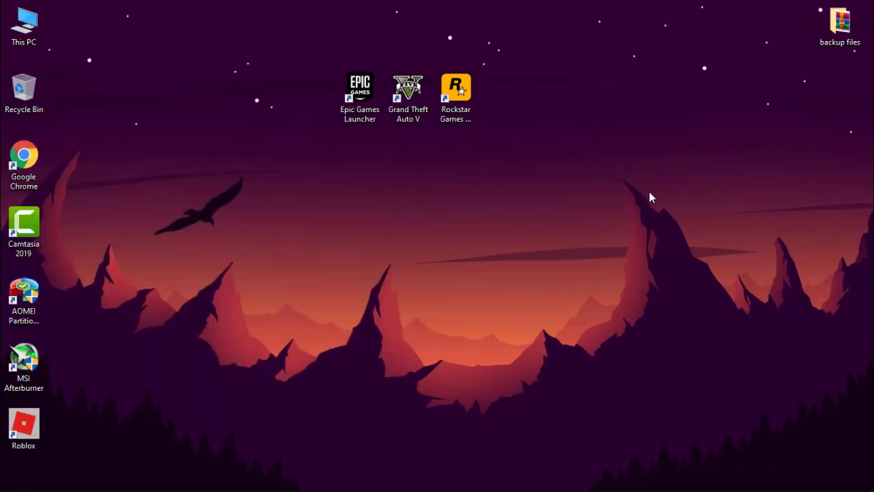
left_click(15, 478)
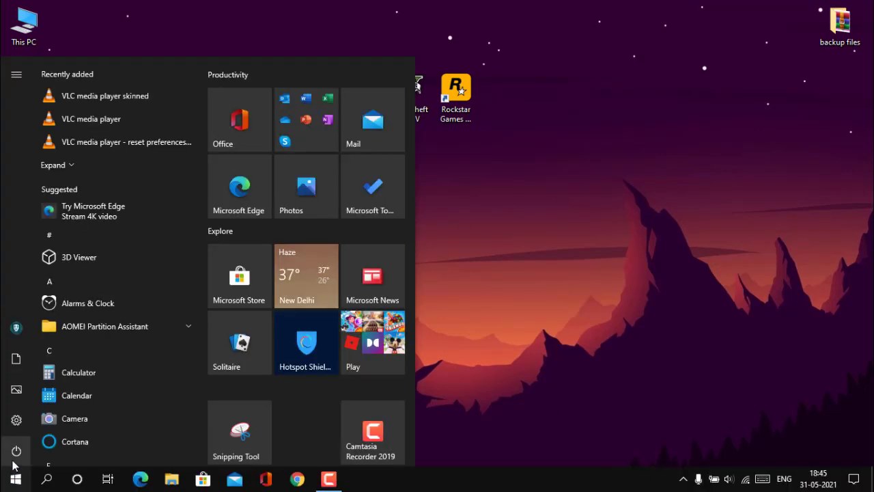
left_click(17, 423)
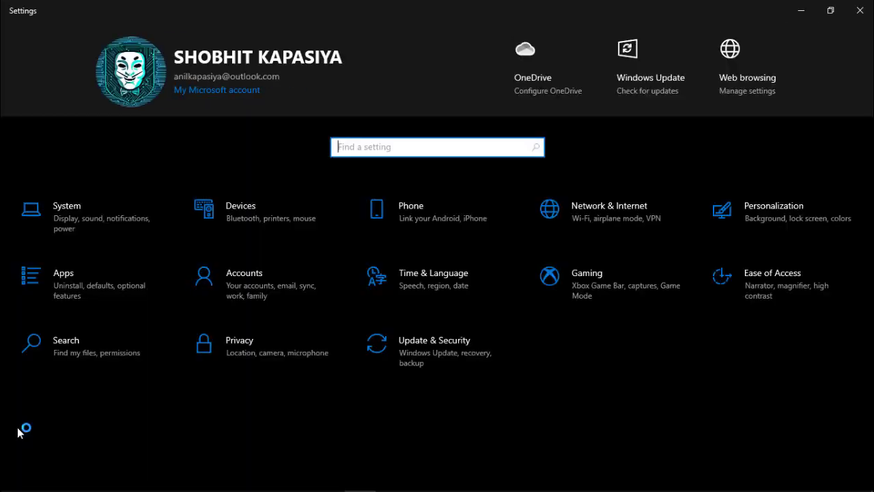
Switch off 'Let apps run in the background' under Privacy > Background apps.
left_click(326, 374)
scroll(71, 289, "down", 10)
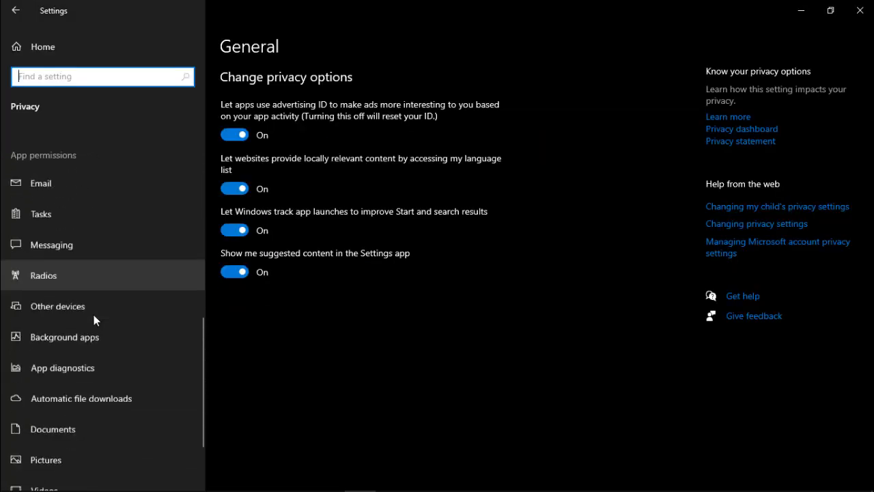
left_click(45, 242)
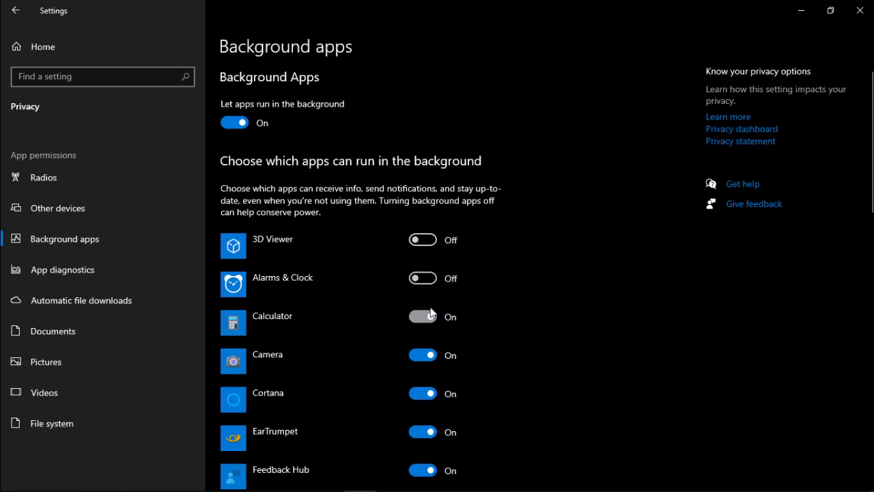
scroll(429, 250, "down", 2)
left_click(429, 250)
scroll(430, 250, "up", 2)
left_click(234, 122)
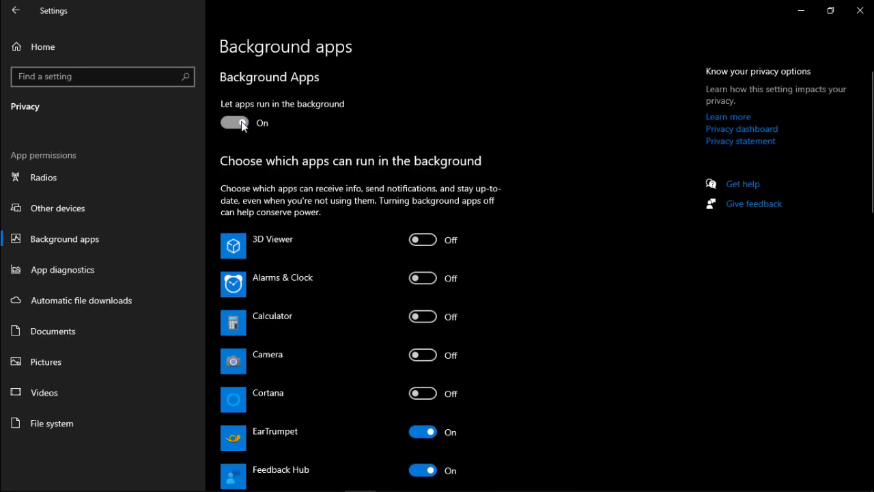
scroll(460, 280, "down", 10)
scroll(542, 308, "up", 10)
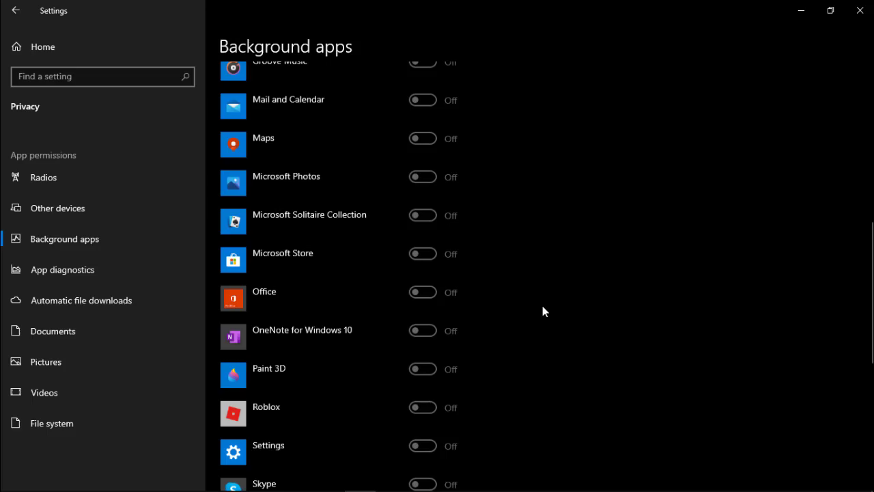
Extract the GTA5 lag fix archive to the desktop and copy its commandline file.
left_click(860, 11)
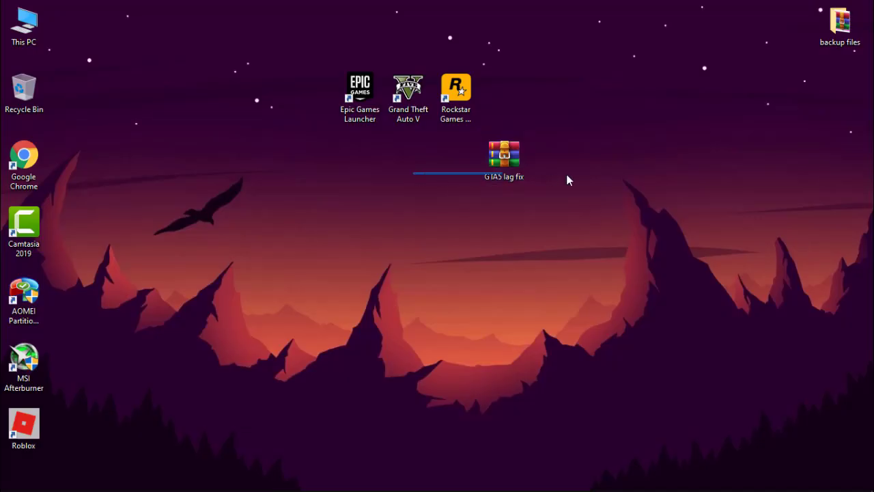
double_click(506, 159)
right_click(506, 157)
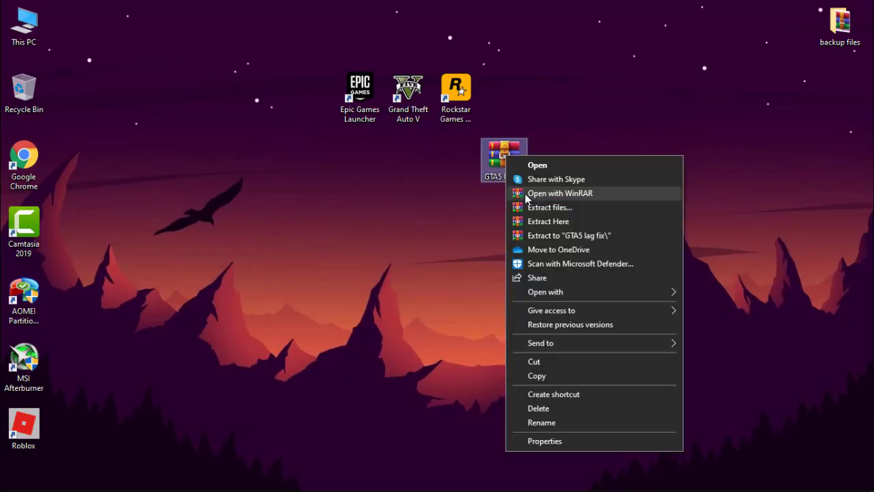
left_click(550, 222)
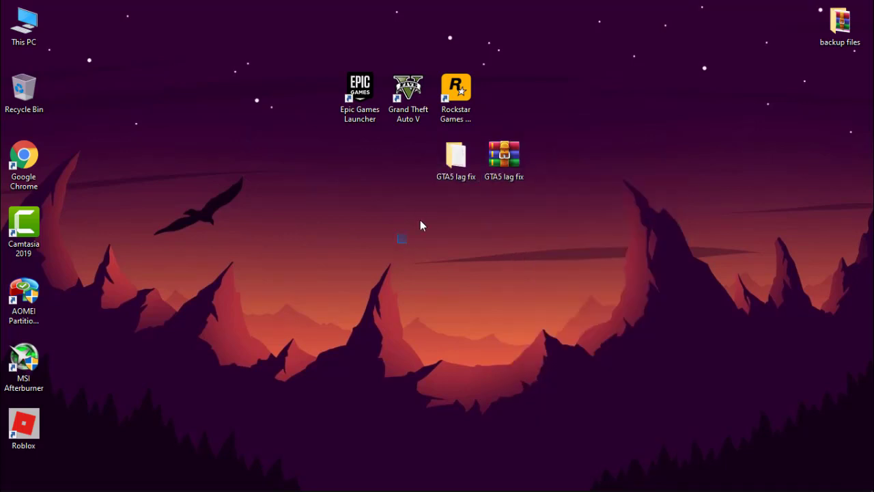
double_click(445, 167)
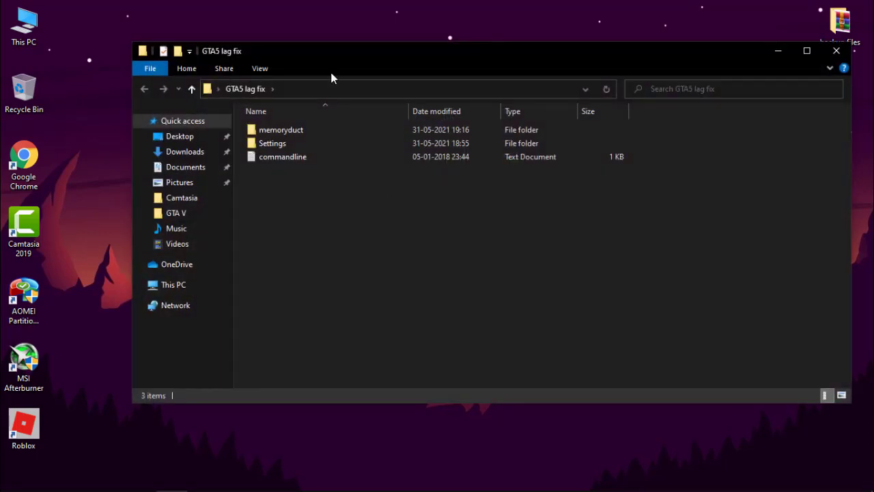
left_click_drag(331, 52, 403, 51)
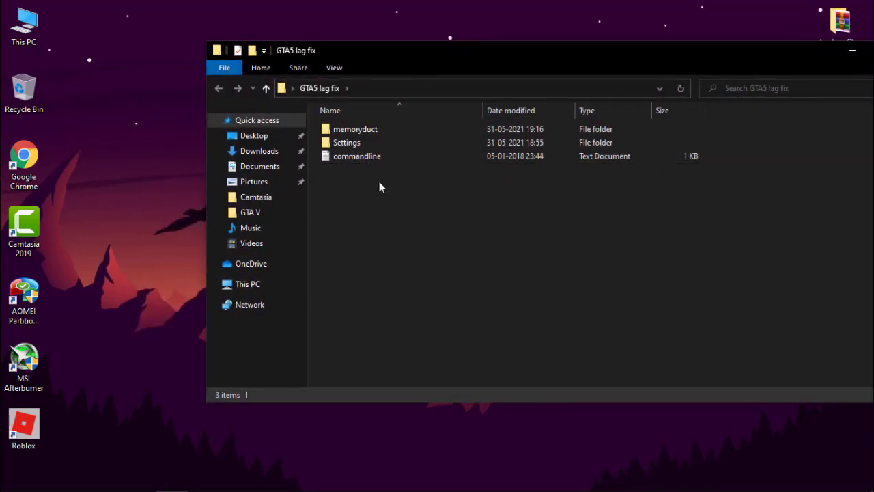
left_click(375, 156)
right_click(377, 156)
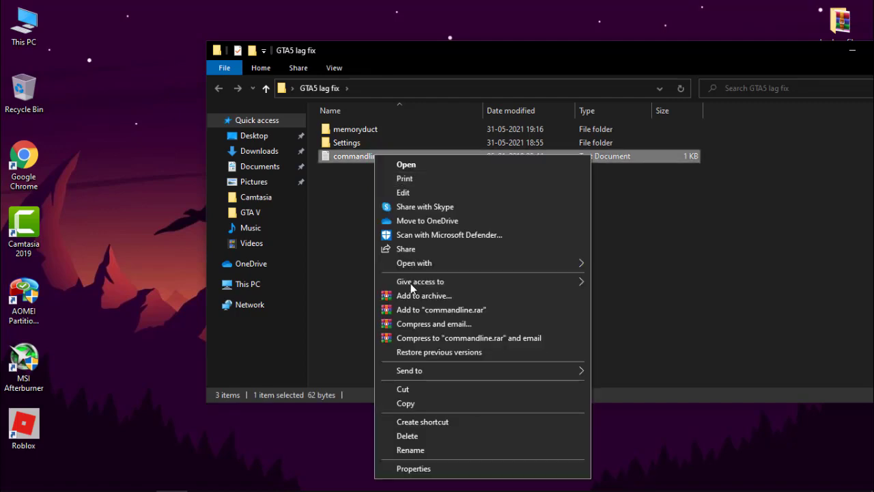
left_click(414, 404)
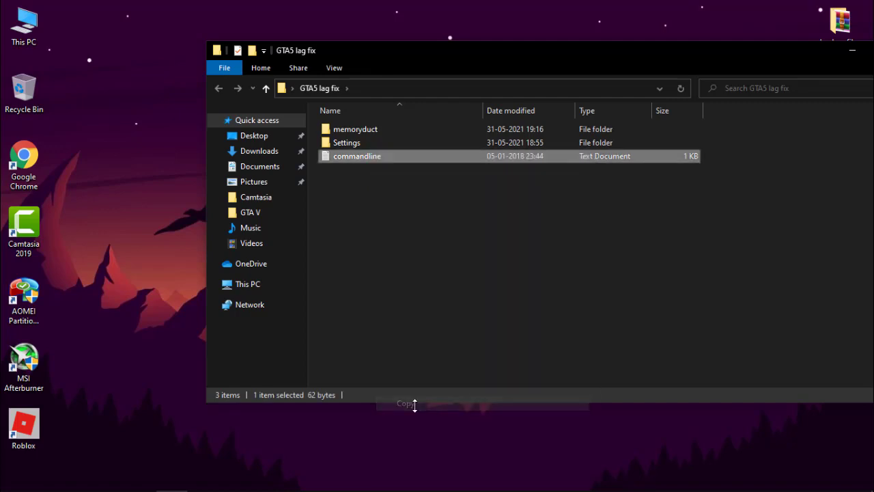
Paste the commandline file into C:\Program Files\Epic Games\GTAV.
left_click(249, 283)
double_click(383, 274)
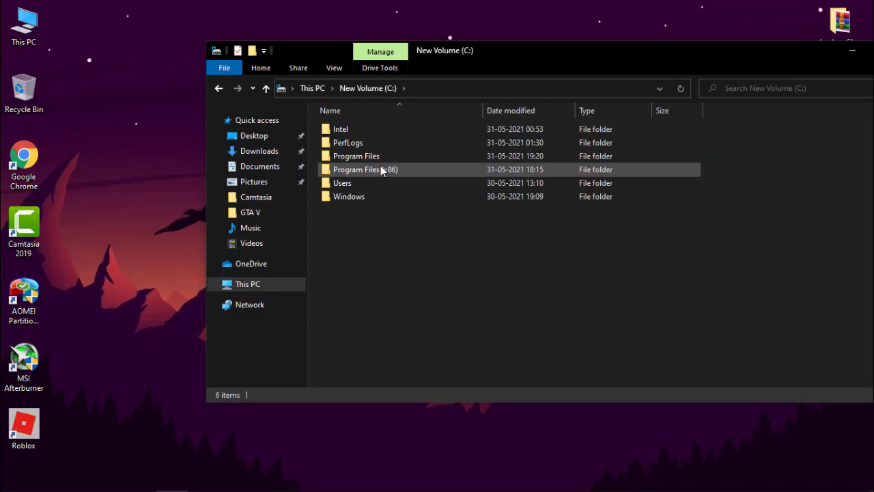
double_click(365, 156)
double_click(378, 140)
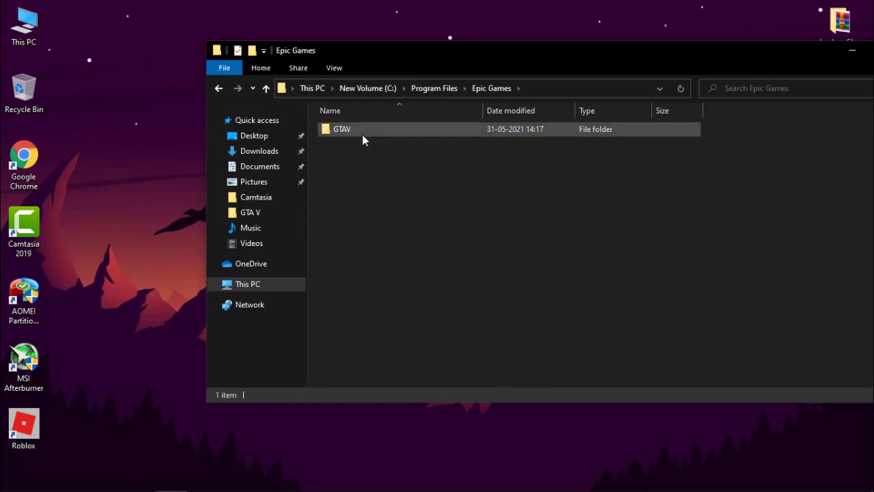
double_click(358, 129)
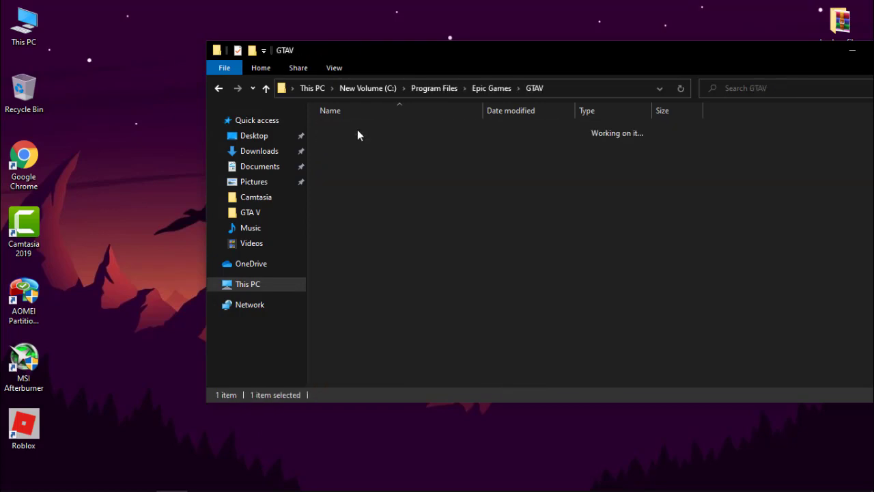
right_click(743, 173)
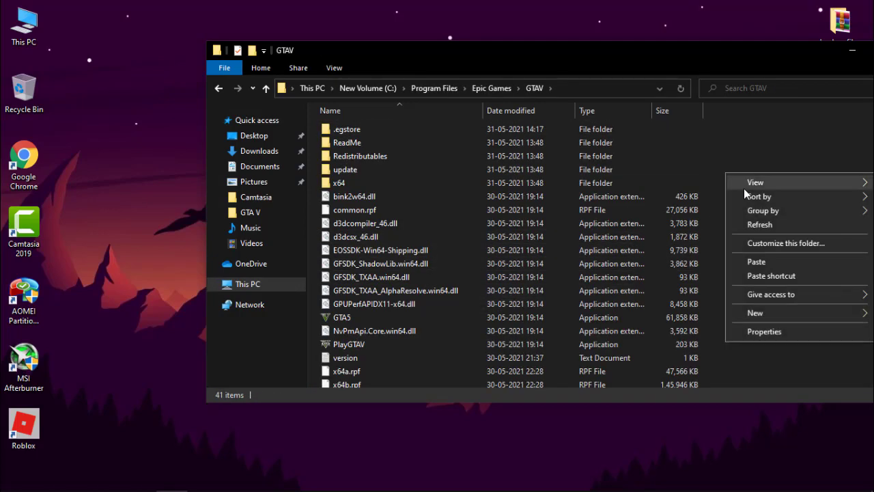
left_click(753, 263)
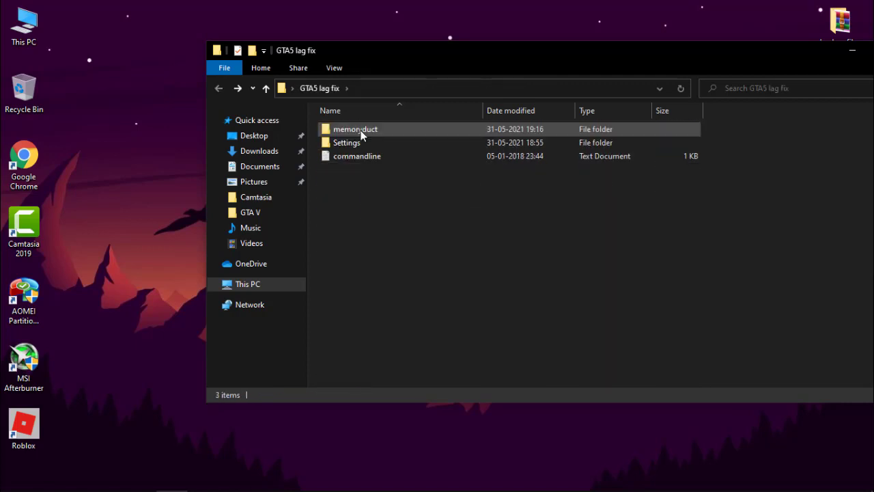
Install Mem Reduct from the memoryduct setup file, declining the offered update.
double_click(360, 130)
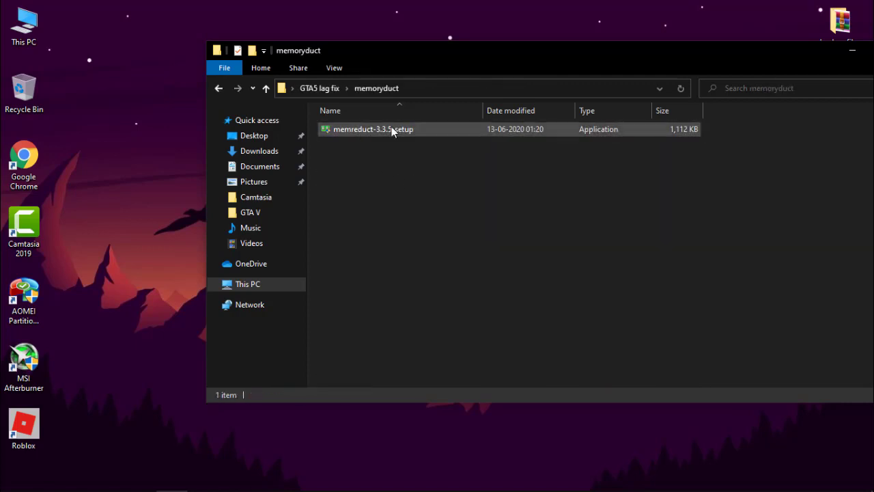
double_click(391, 129)
left_click(508, 354)
left_click(508, 354)
left_click(508, 354)
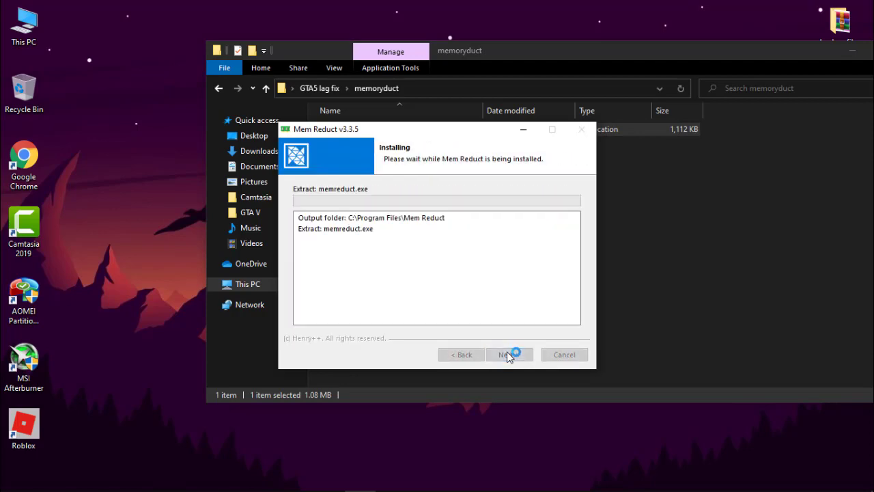
left_click(508, 354)
left_click(508, 354)
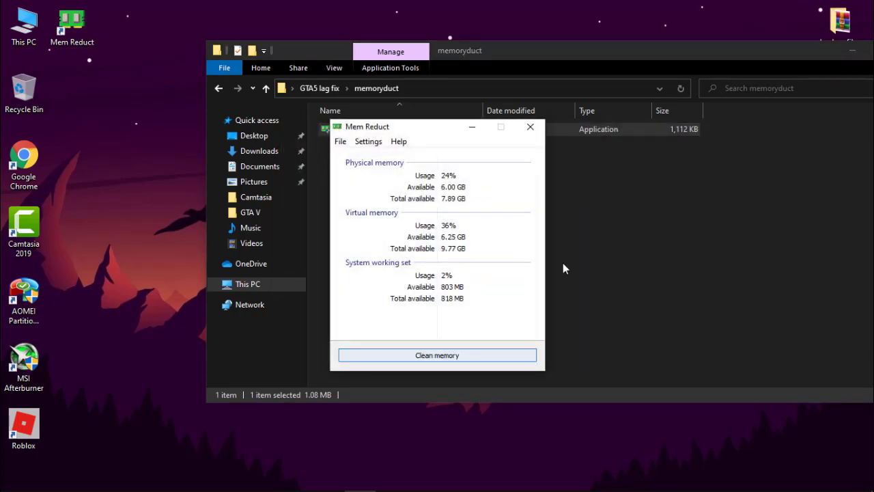
left_click(523, 286)
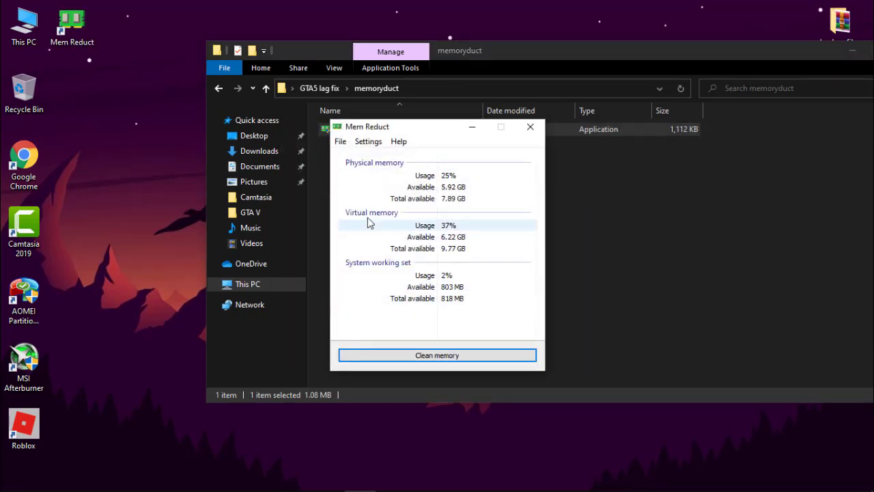
Check Mem Reduct's settings, then clean memory twice, freeing 276 MB and 72 MB.
left_click(340, 144)
left_click(358, 154)
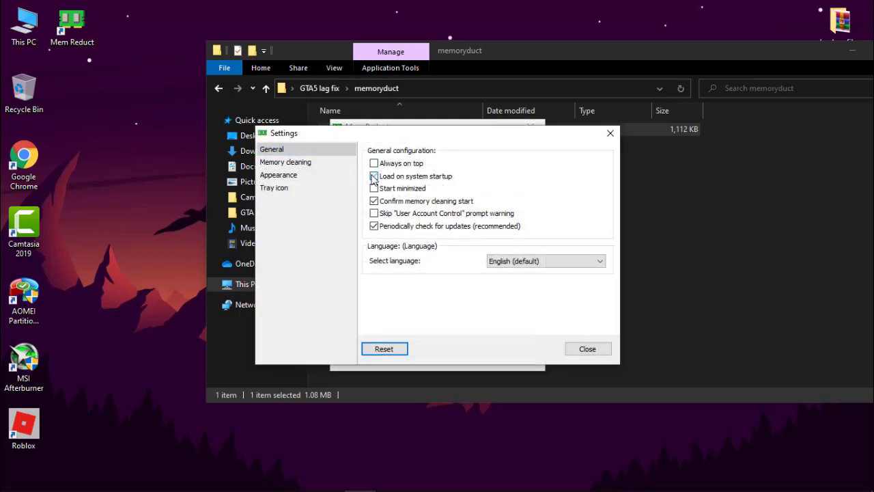
left_click(587, 349)
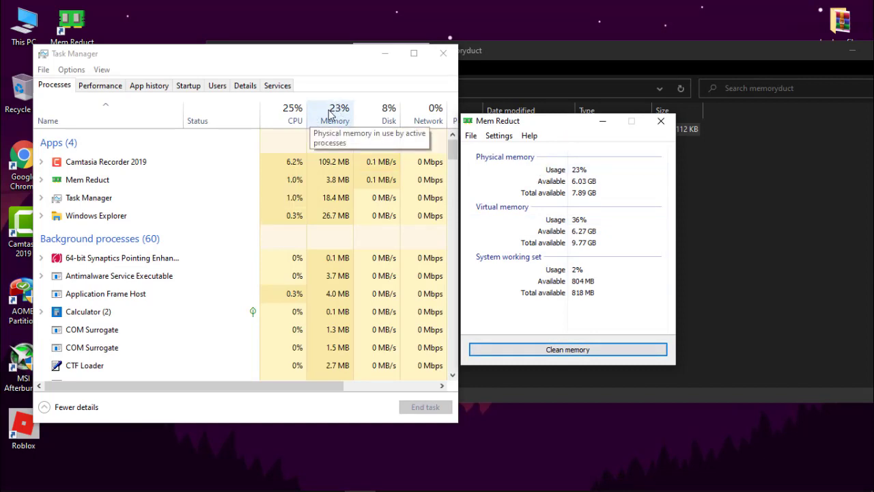
left_click(556, 352)
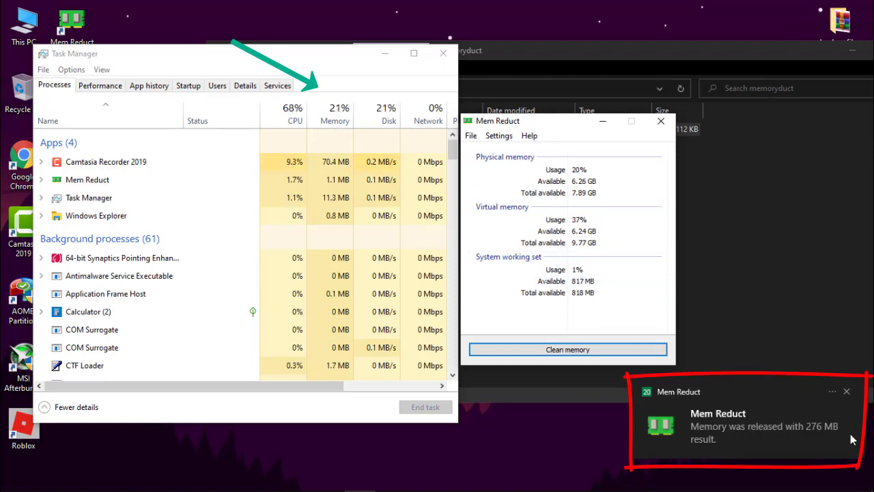
left_click(846, 391)
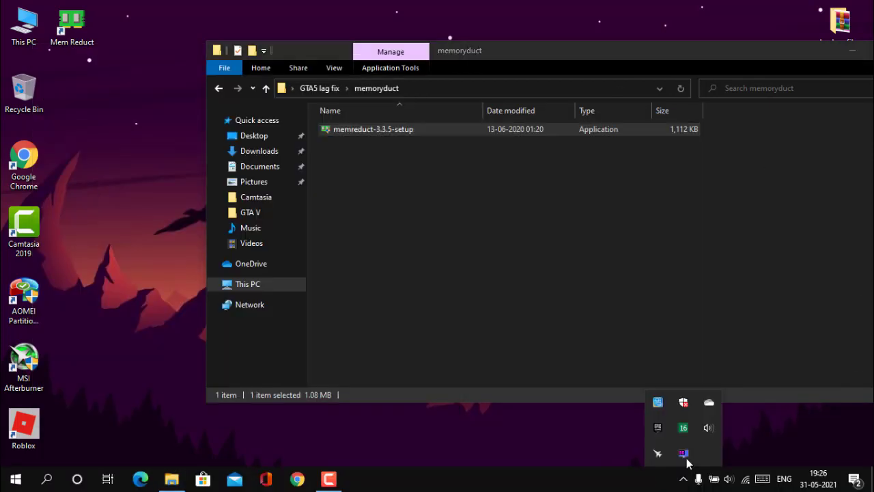
right_click(682, 427)
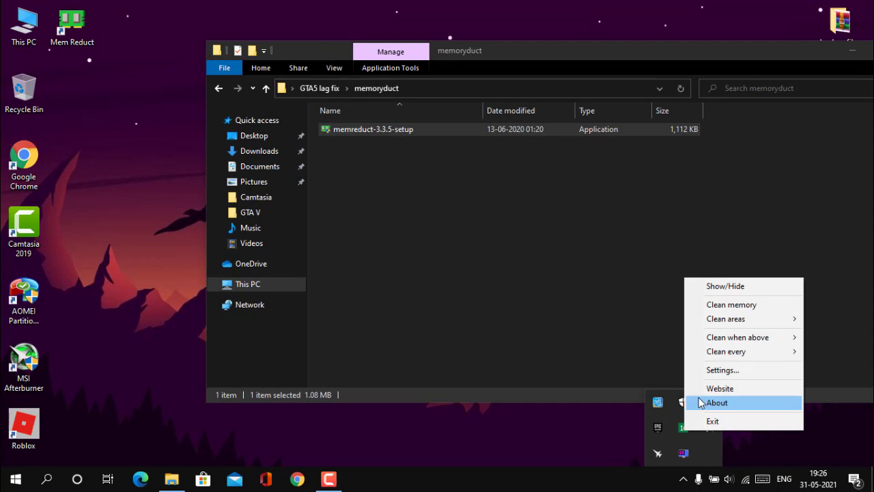
left_click(710, 306)
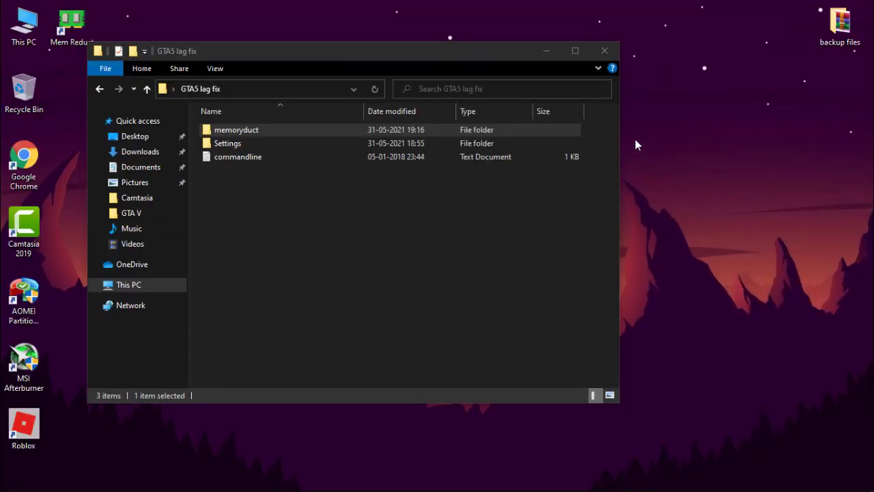
Copy the settings file from the (EXTREMELOW) folder inside the Settings presets folder.
left_click(331, 222)
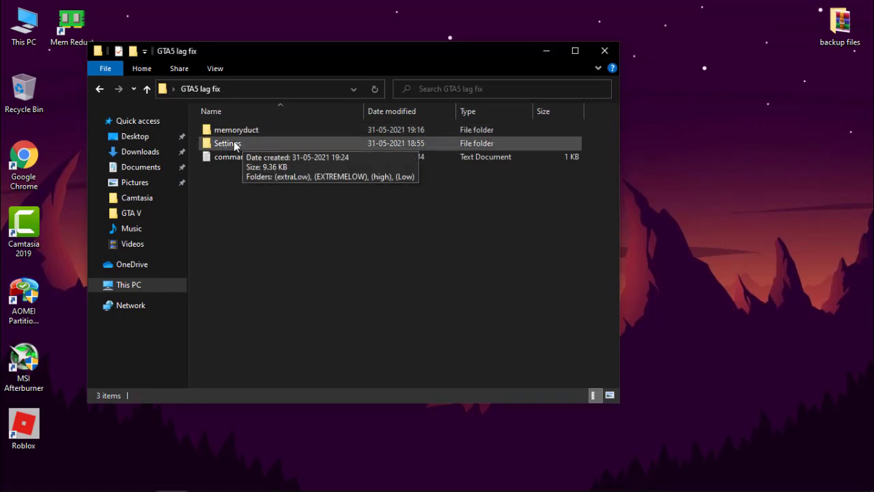
double_click(235, 146)
left_click_drag(237, 260, 262, 193)
left_click(245, 144)
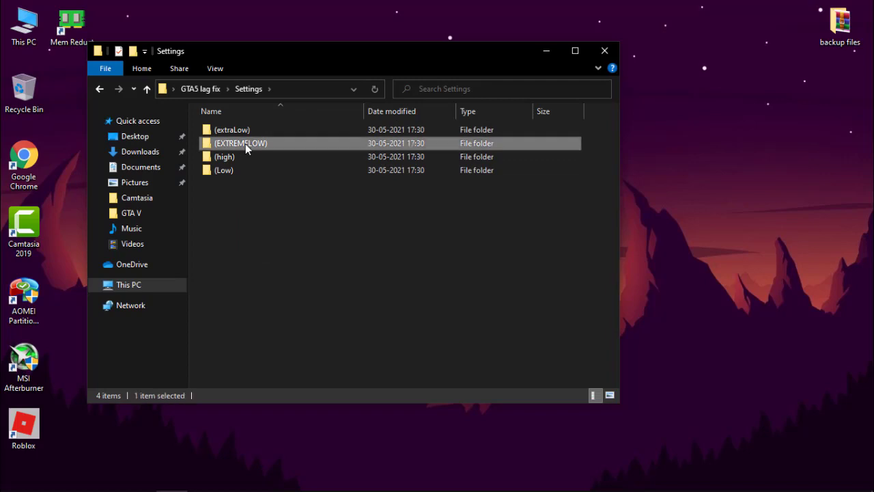
double_click(245, 143)
left_click(259, 133)
right_click(259, 133)
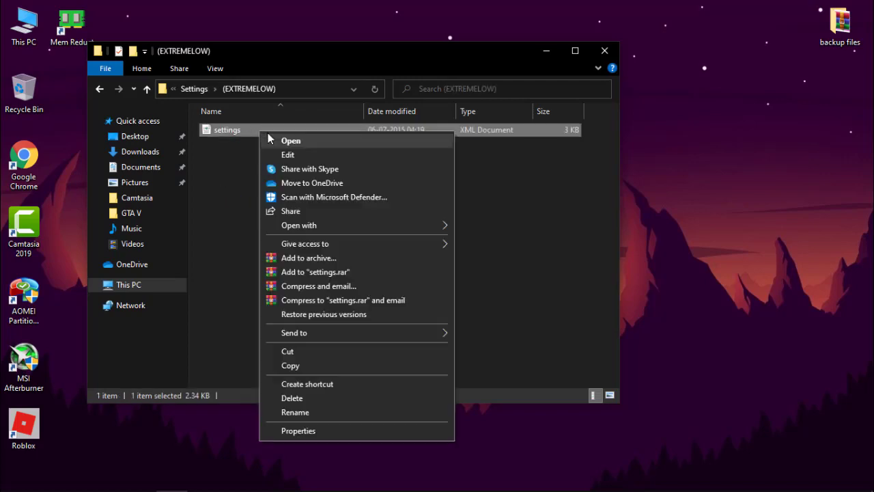
left_click(289, 365)
left_click(306, 182)
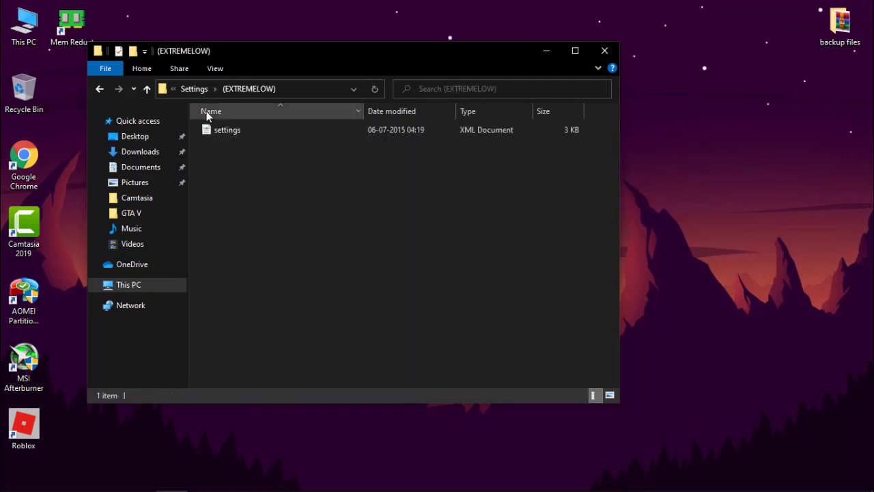
In Documents > Rockstar Games > GTA V, move the original settings file to the desktop and paste in the EXTREMELOW one.
left_click(129, 171)
double_click(237, 146)
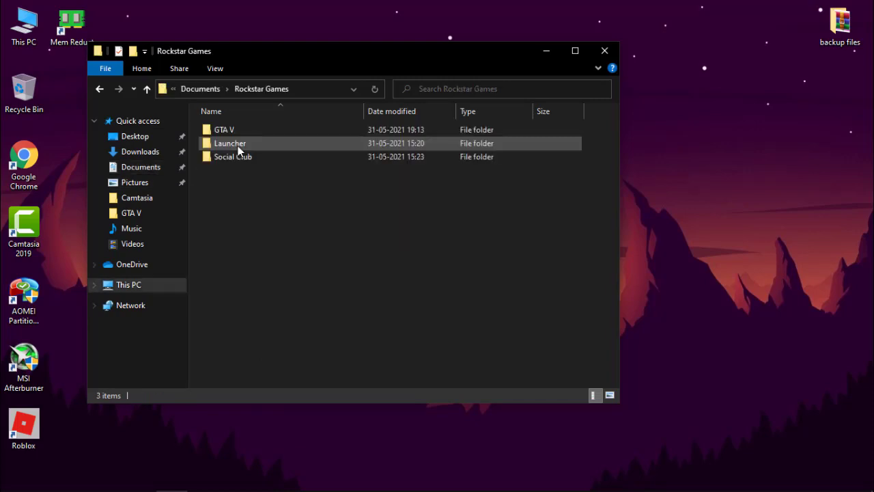
left_click(223, 130)
double_click(221, 131)
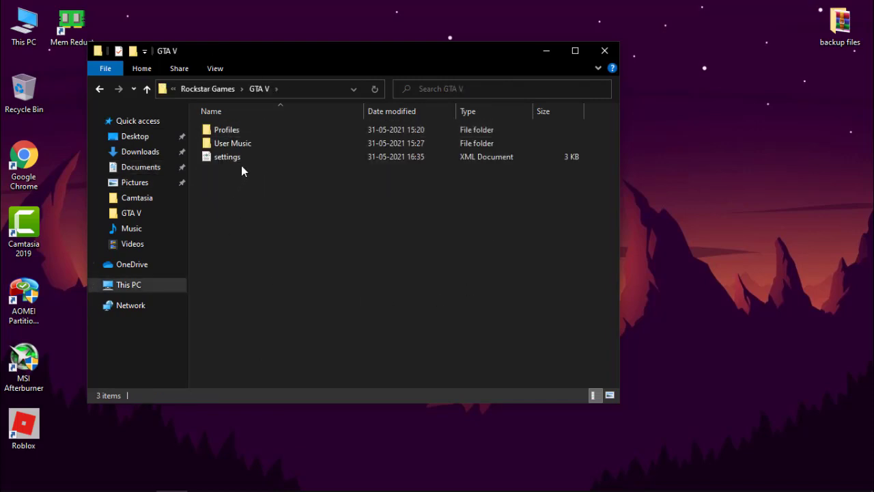
left_click_drag(229, 158, 706, 179)
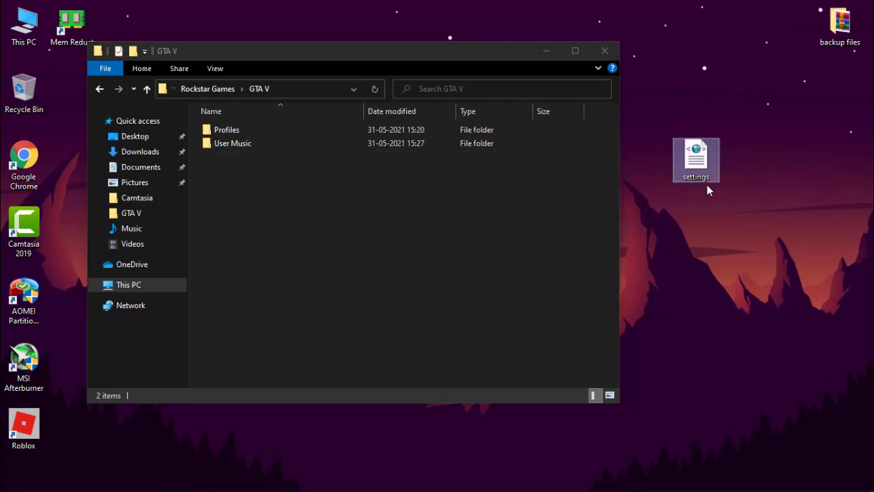
right_click(299, 199)
left_click(364, 285)
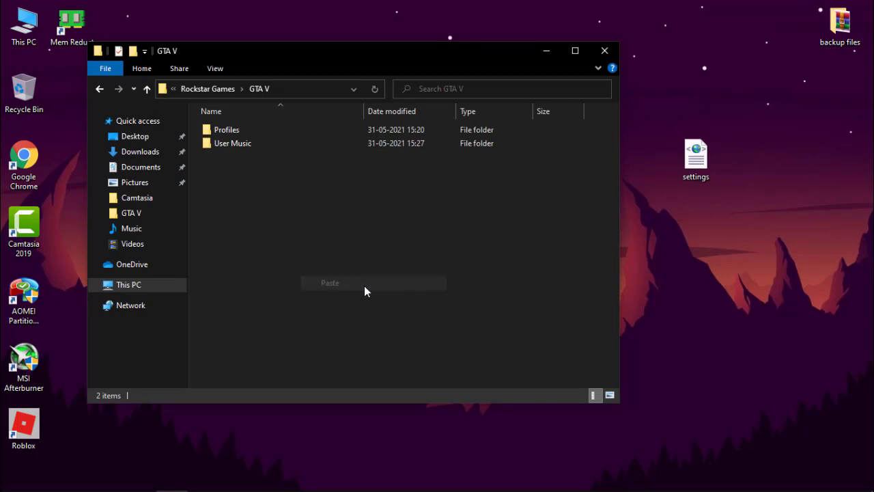
left_click(311, 212)
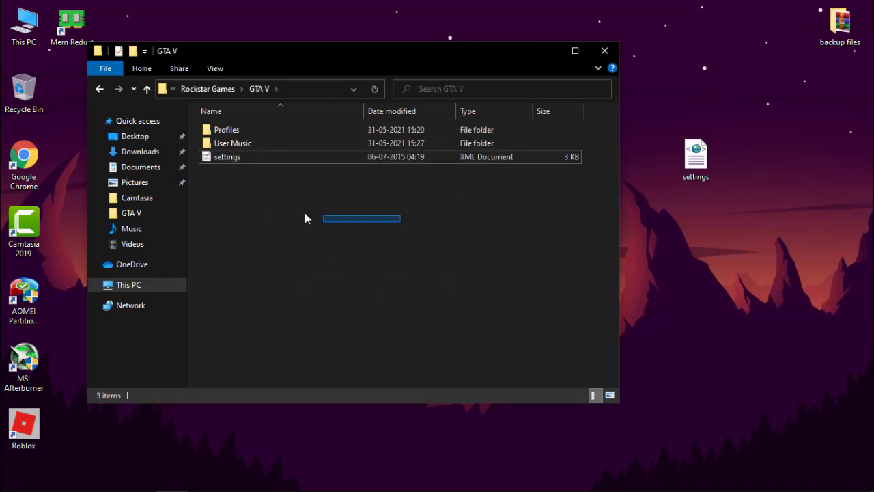